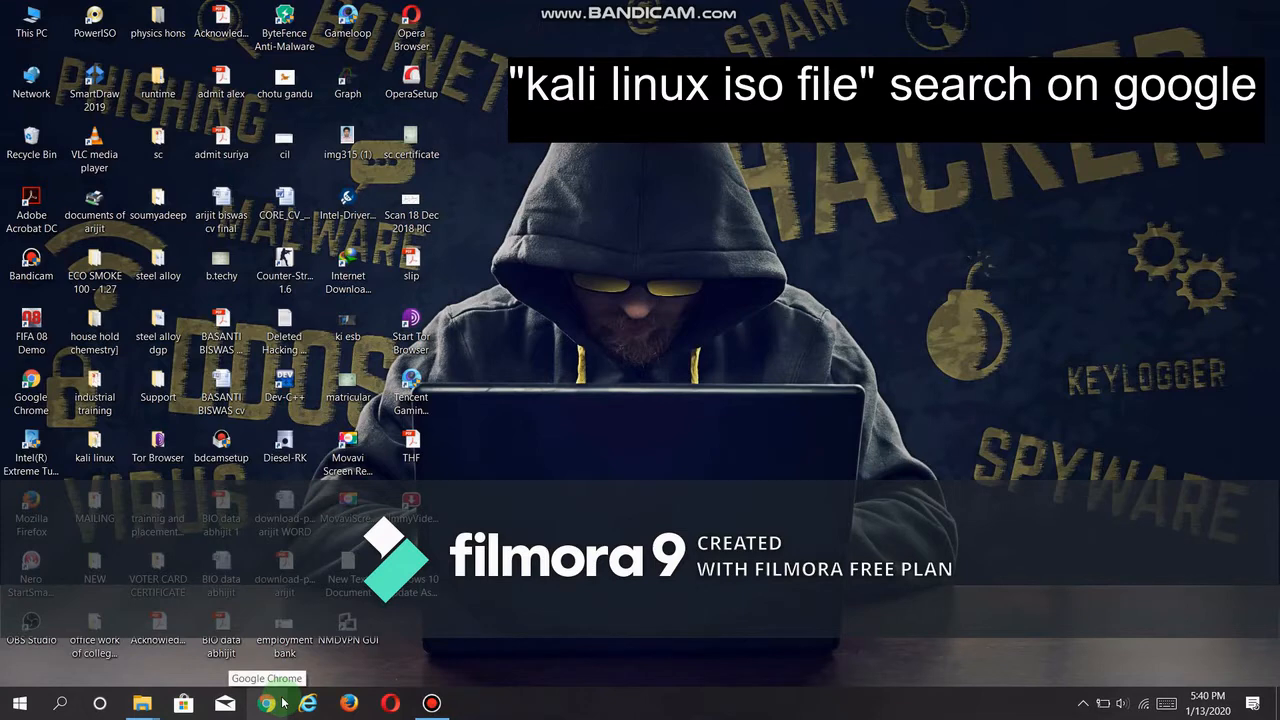
Step: Open Google Chrome and search Google for "kali linux iso download"
click(283, 703)
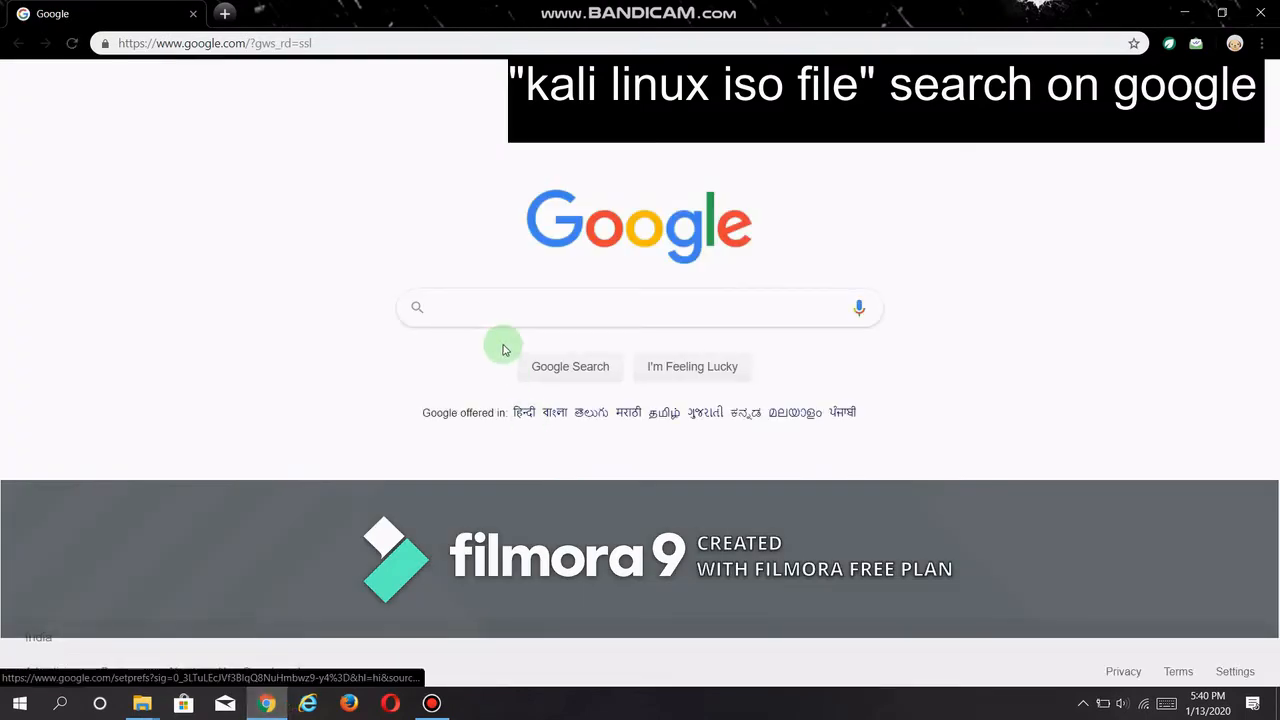
click(493, 314)
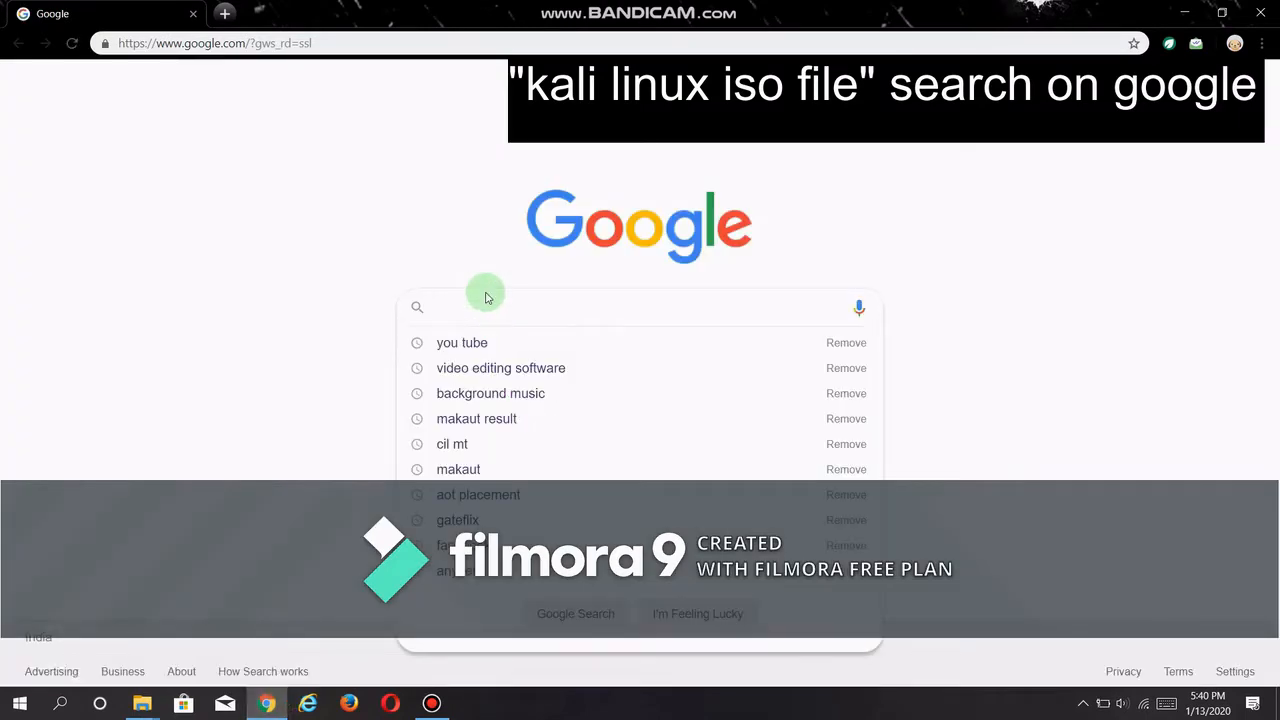
text(kali l)
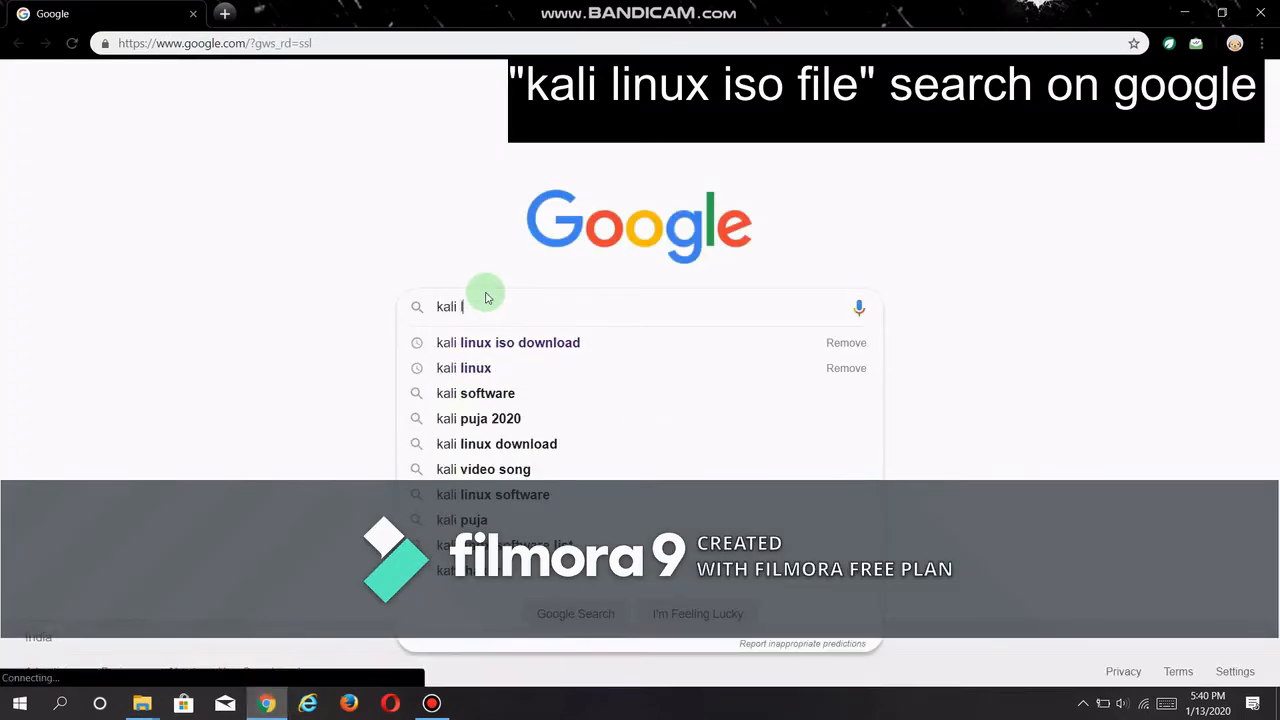
text(inux )
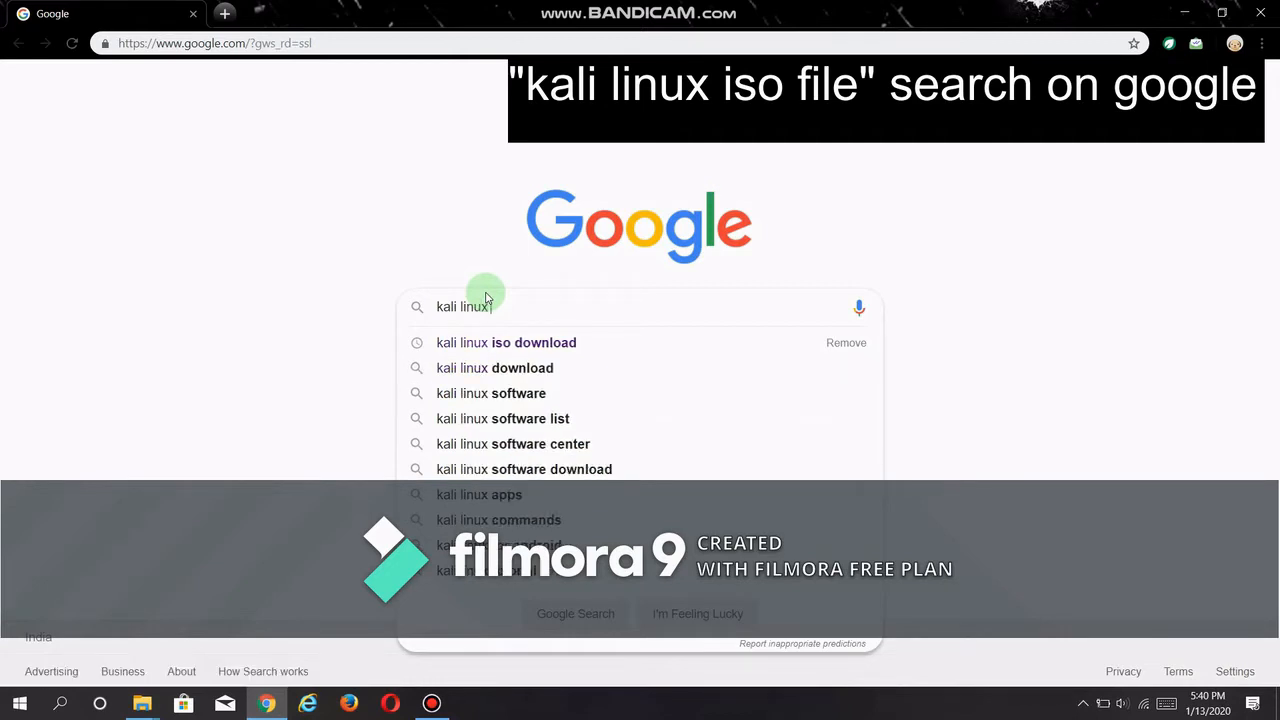
text(iso)
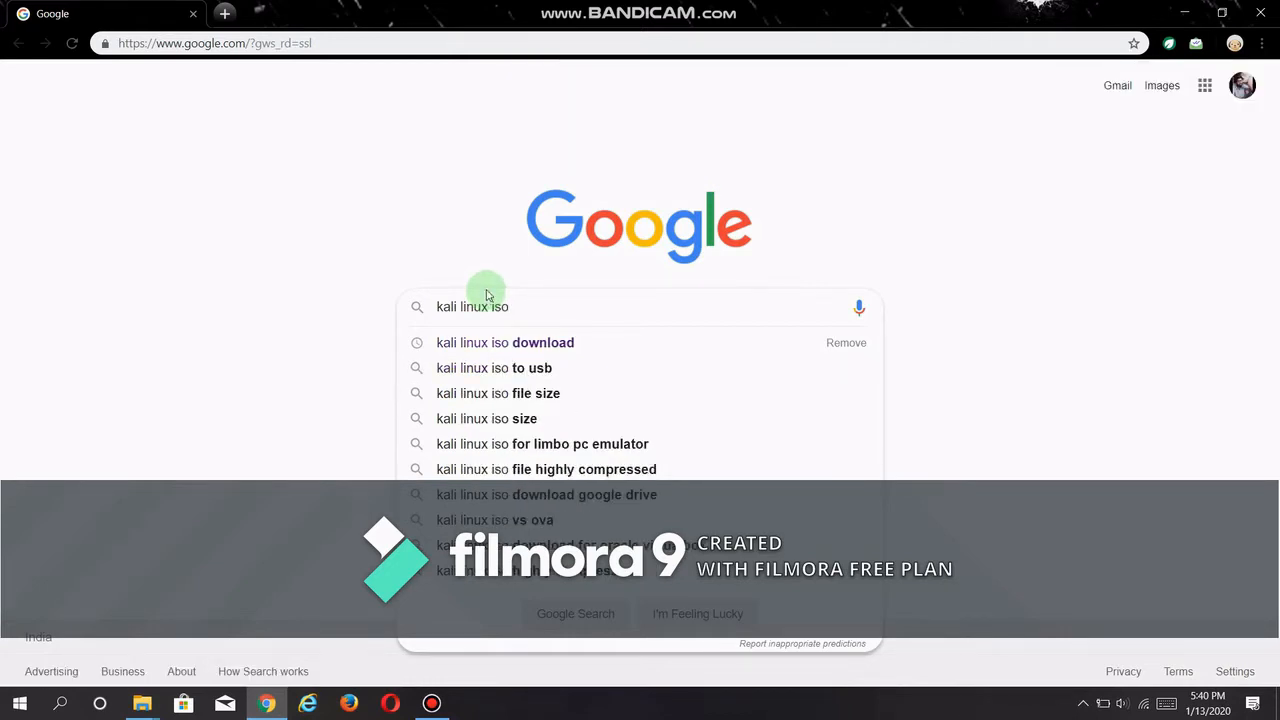
click(522, 342)
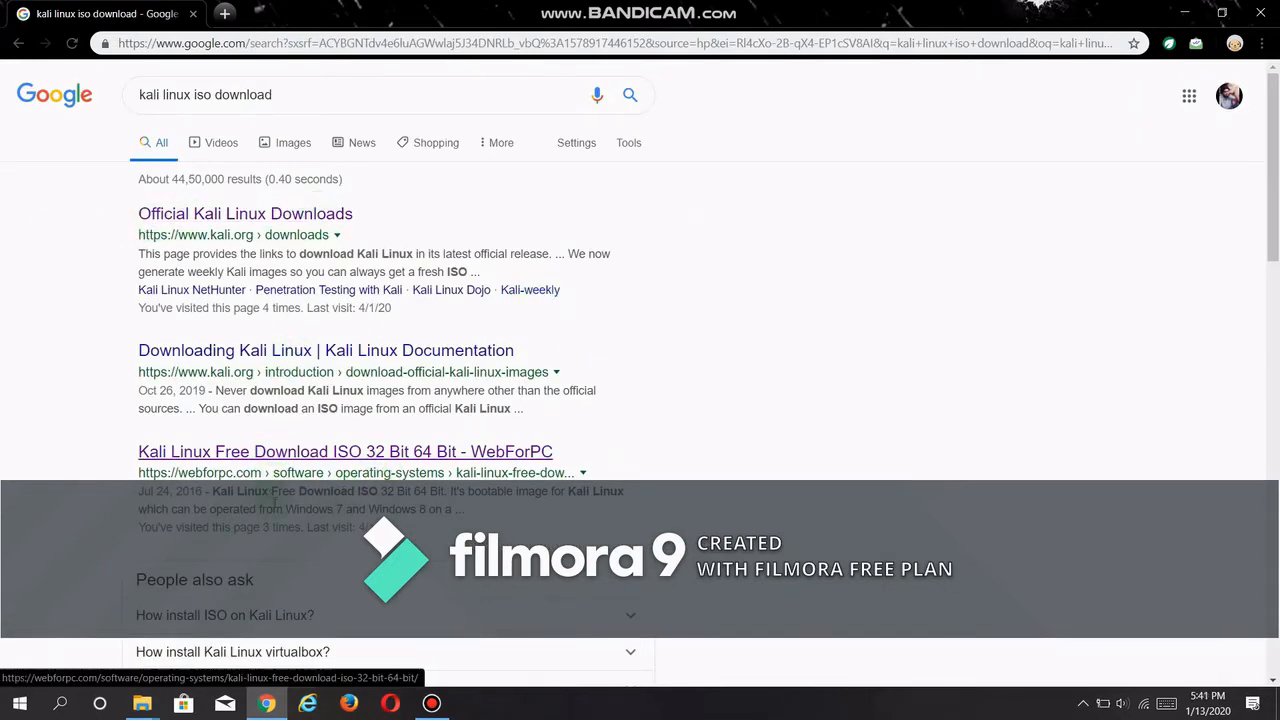
Step: Open the WebForPC search result "Kali Linux Free Download ISO 32 Bit 64 Bit"
scroll(404, 360, down, 1)
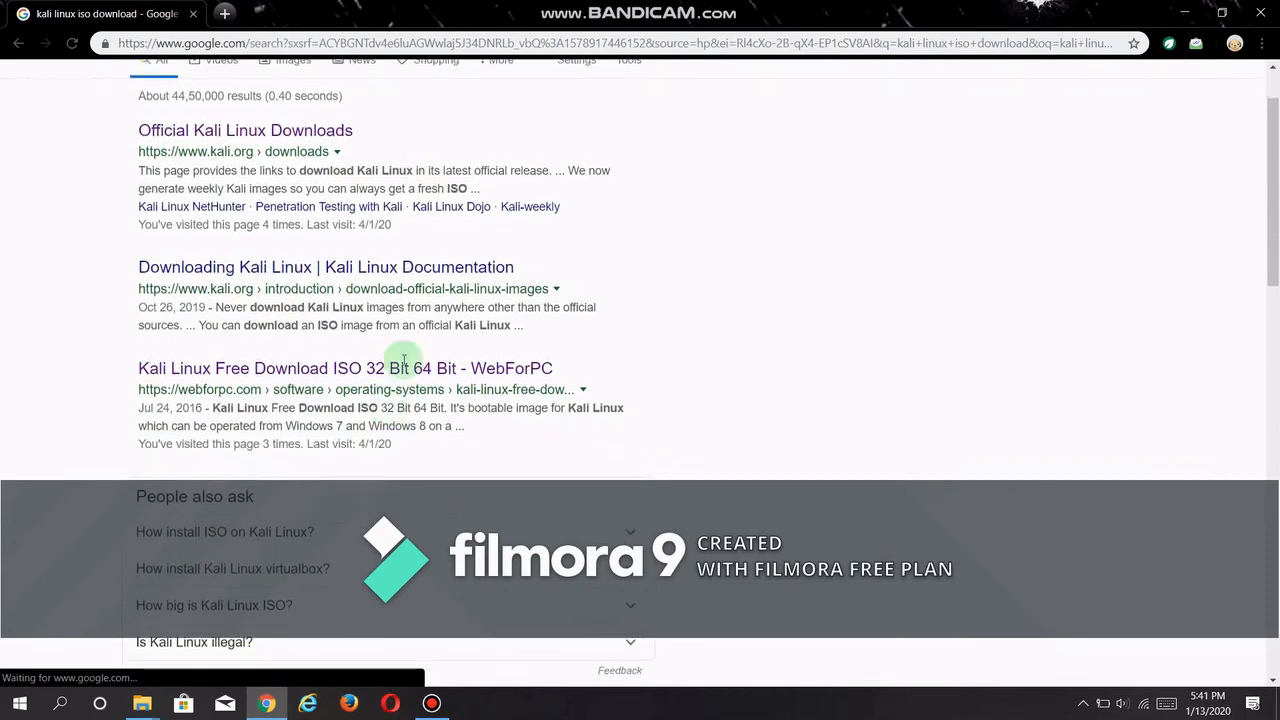
click(260, 378)
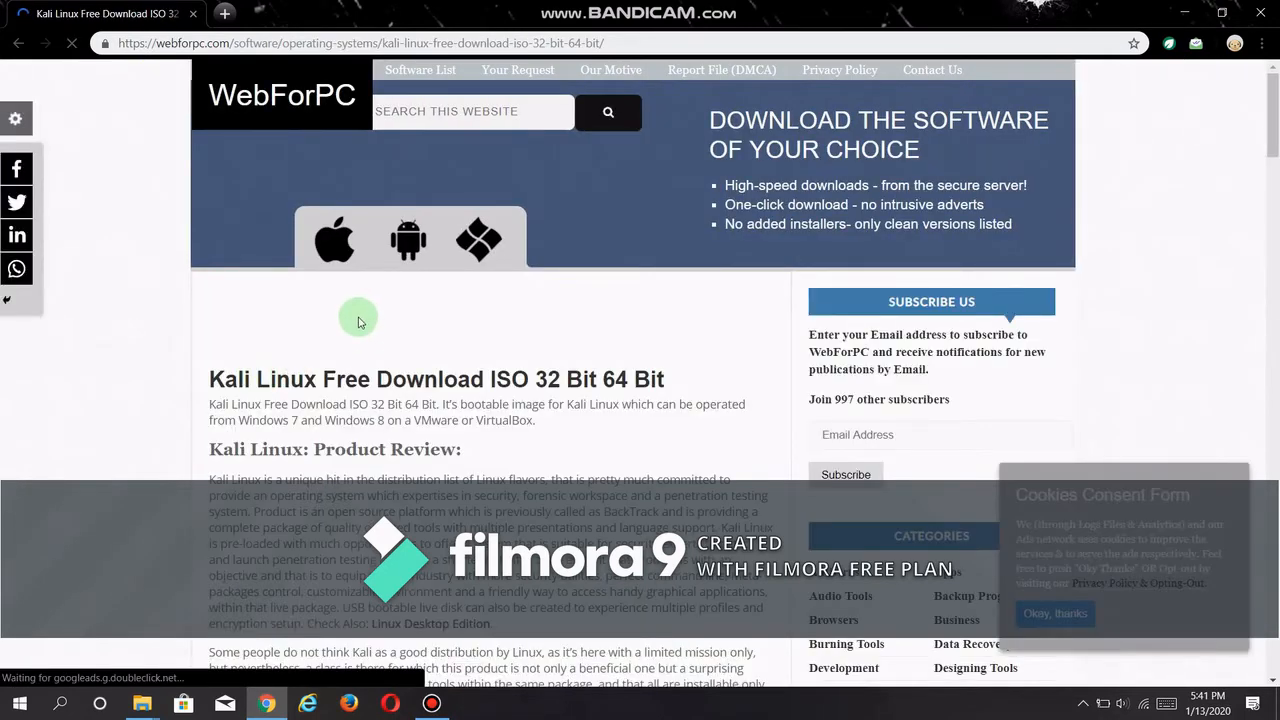
scroll(357, 317, down, 2)
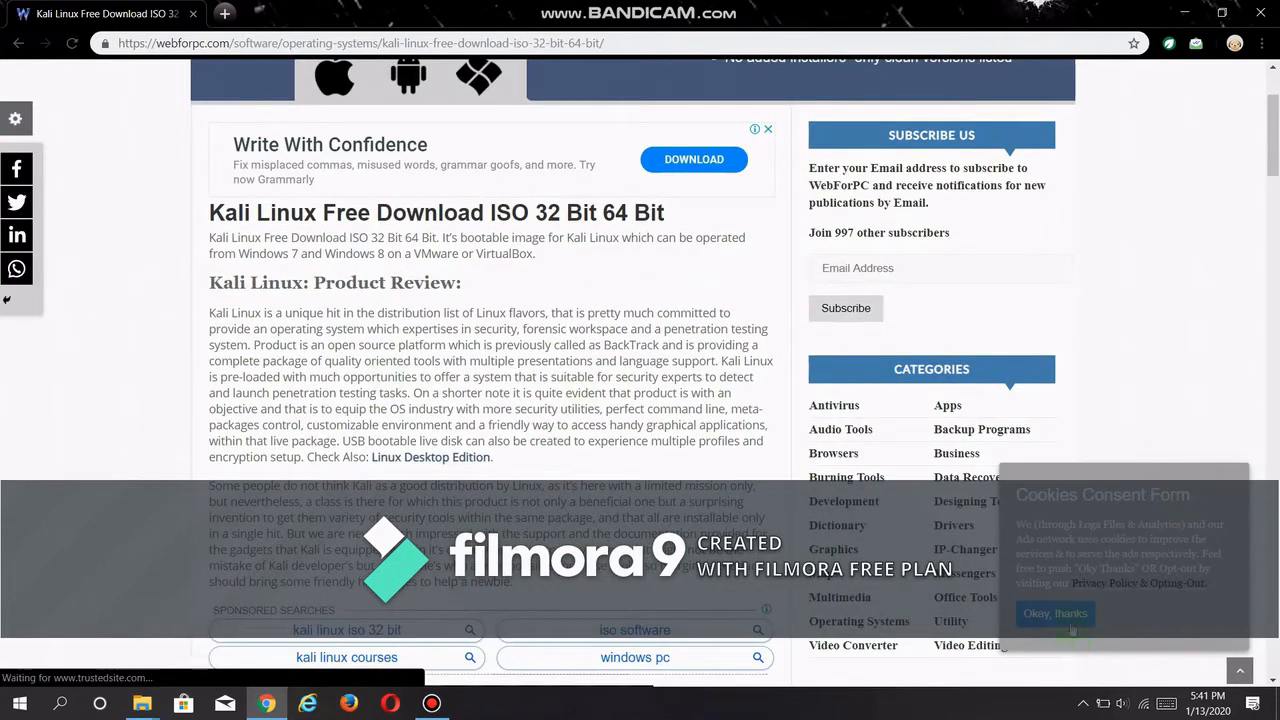
scroll(541, 271, up, 2)
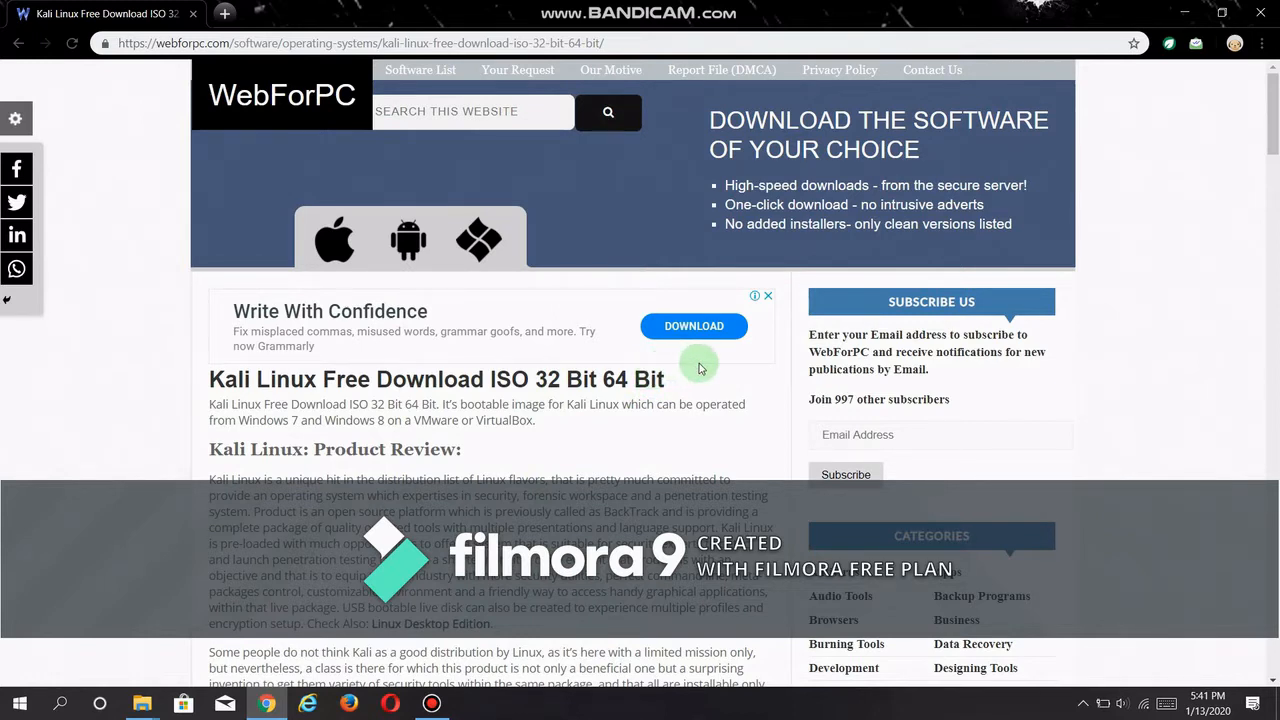
Step: Find the download section of the Kali Linux article and request the 64-bit version
scroll(700, 370, down, 8)
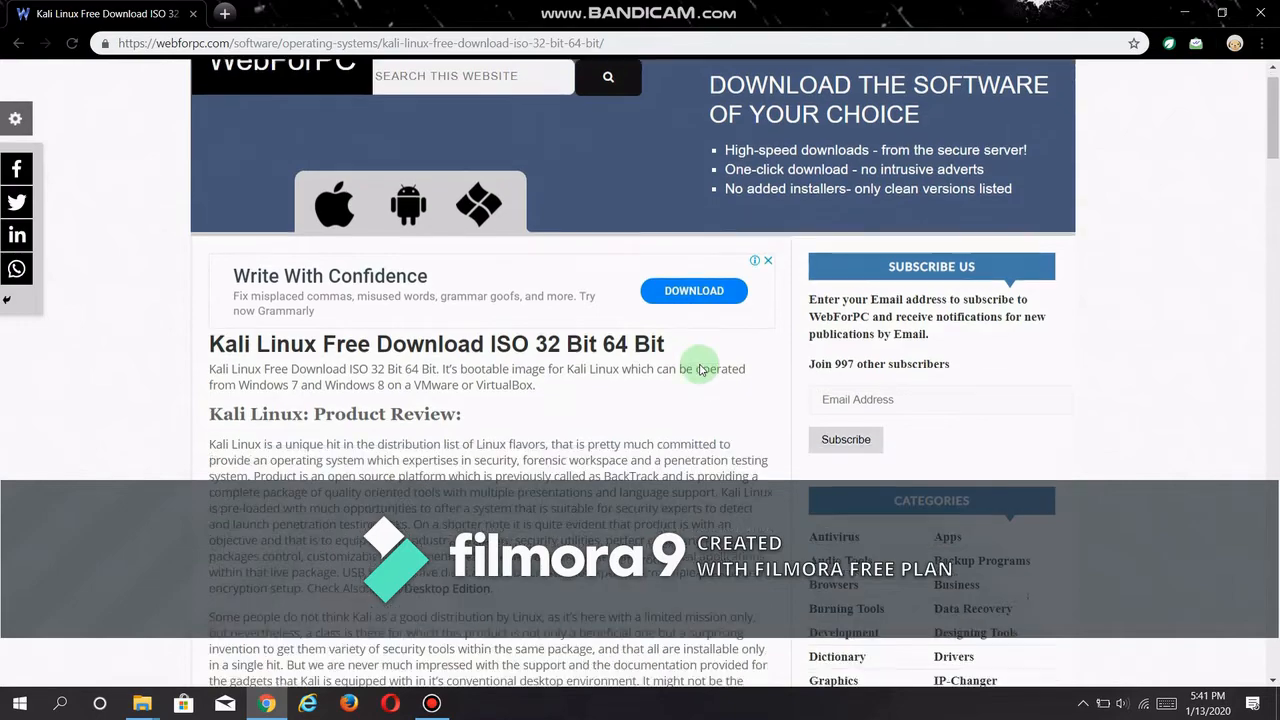
scroll(713, 408, down, 15)
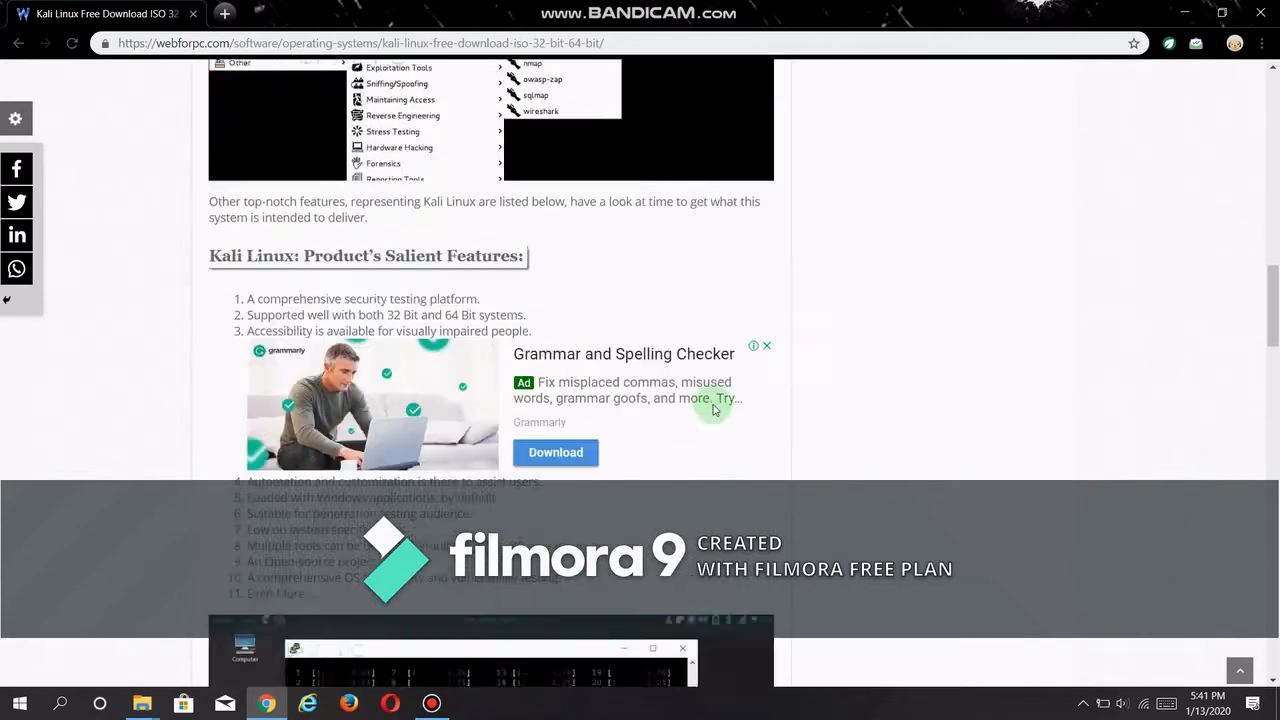
scroll(713, 410, up, 6)
scroll(711, 404, up, 2)
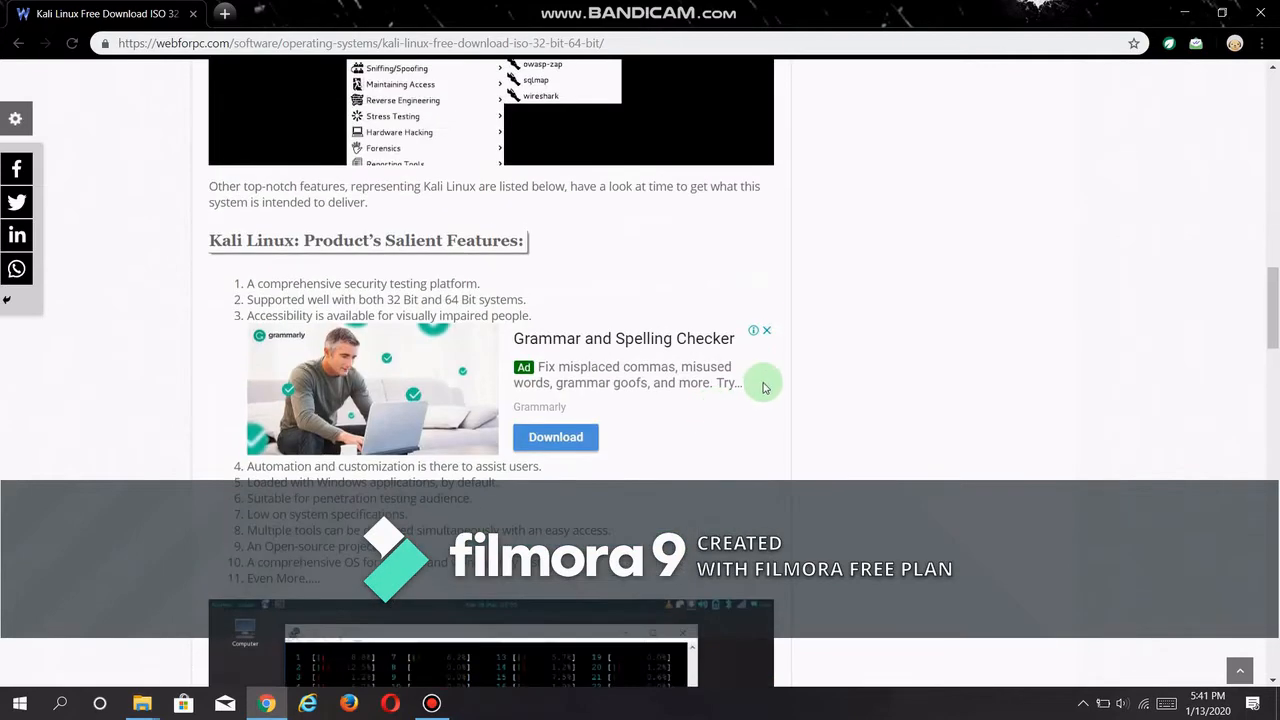
scroll(765, 382, down, 10)
scroll(770, 387, down, 5)
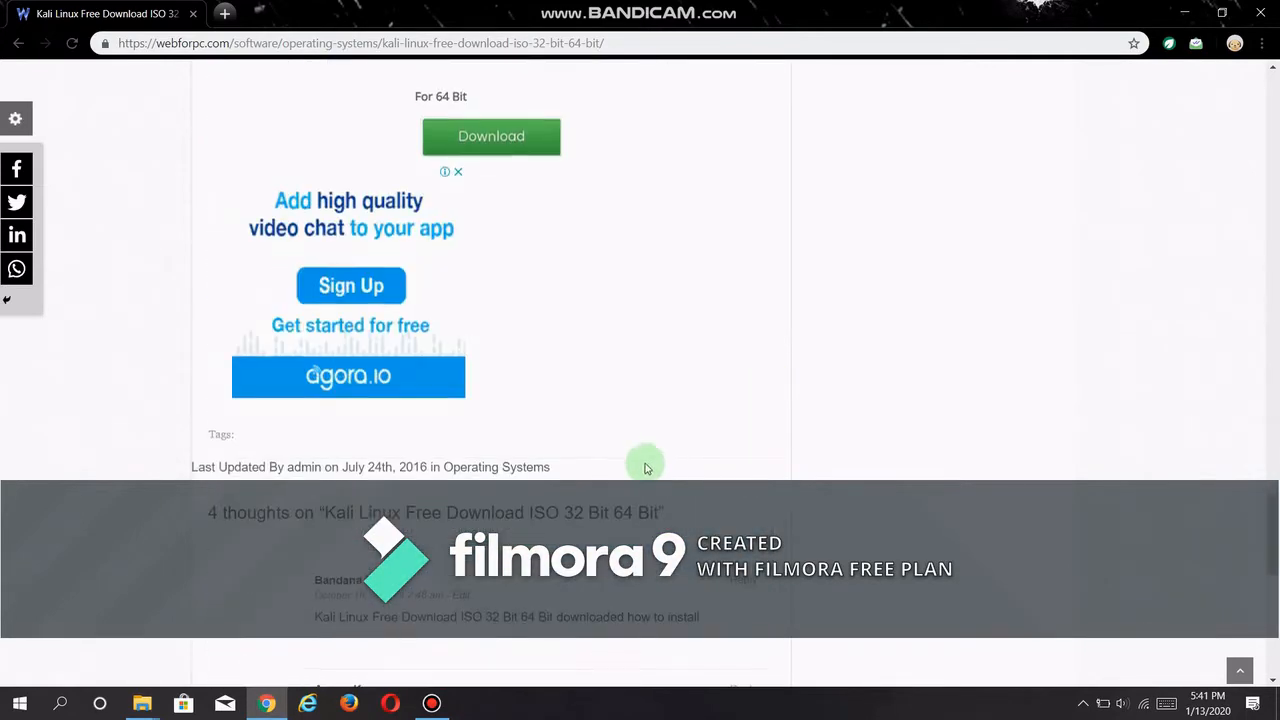
scroll(649, 463, up, 3)
click(503, 384)
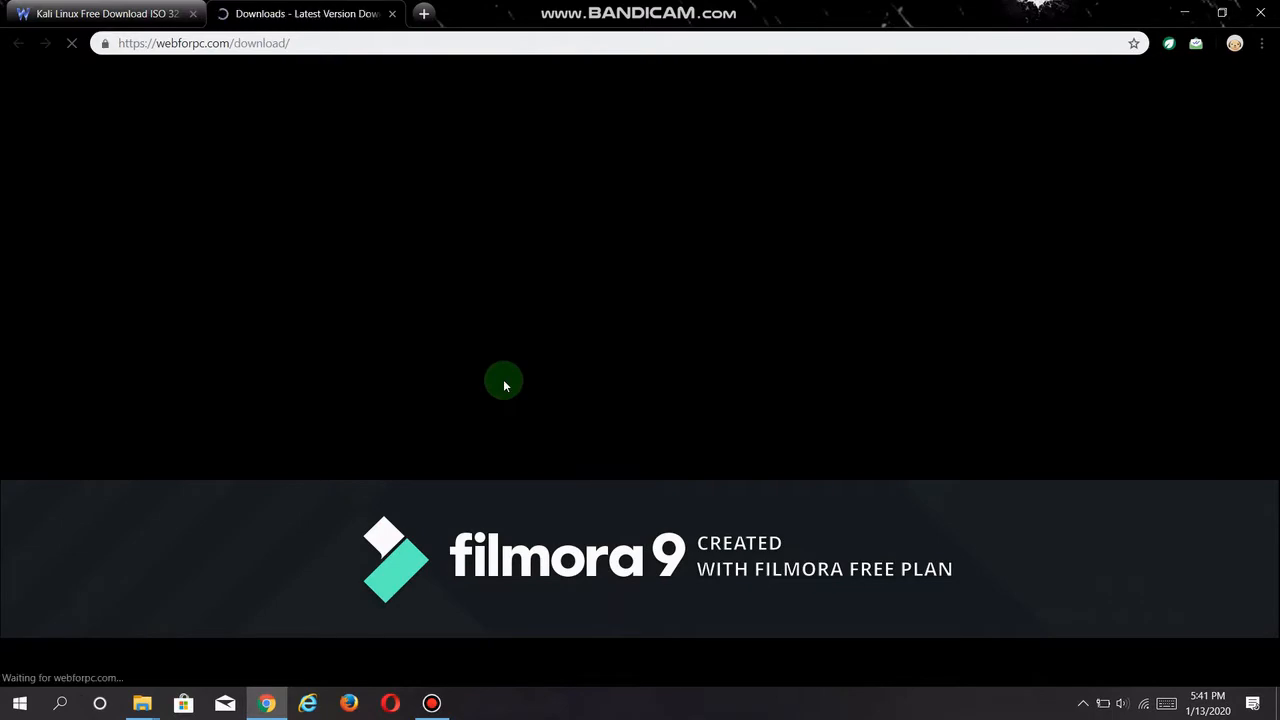
Step: Wait for the download page to process the request and save the kali_linux_64 ISO file to the Desktop
scroll(506, 384, down, 4)
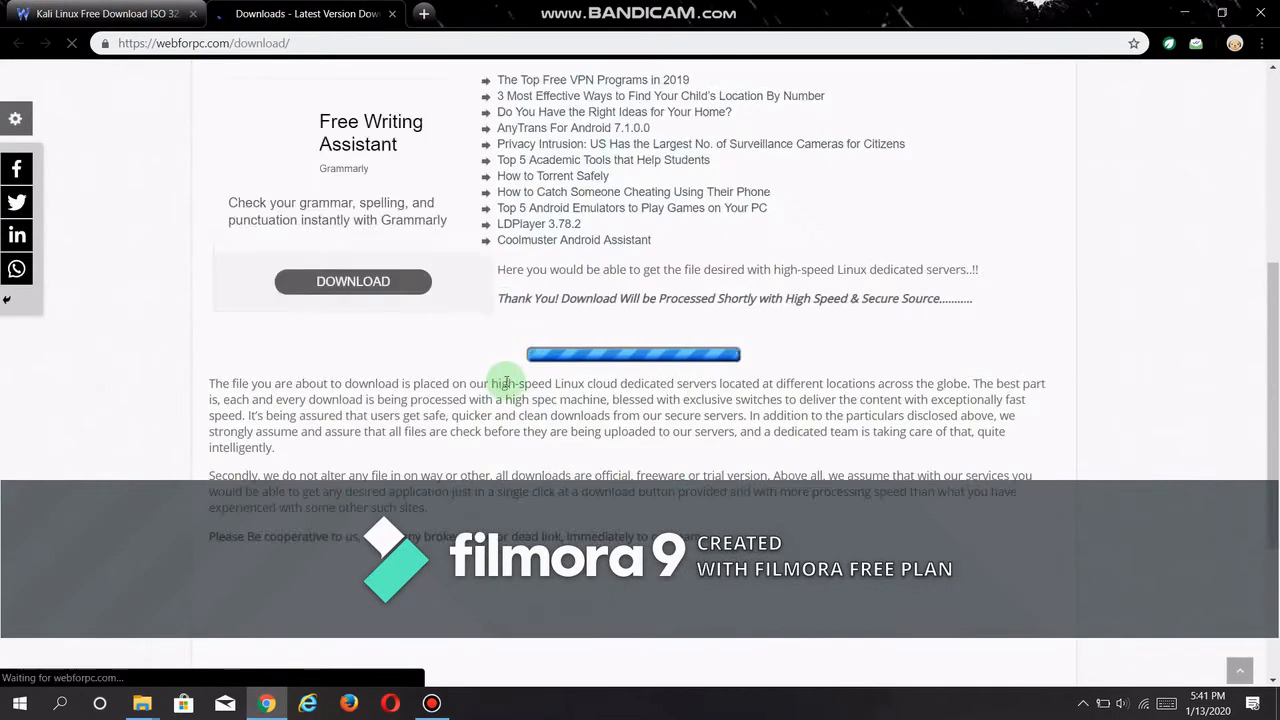
scroll(506, 384, down, 3)
scroll(510, 386, up, 4)
scroll(550, 386, down, 3)
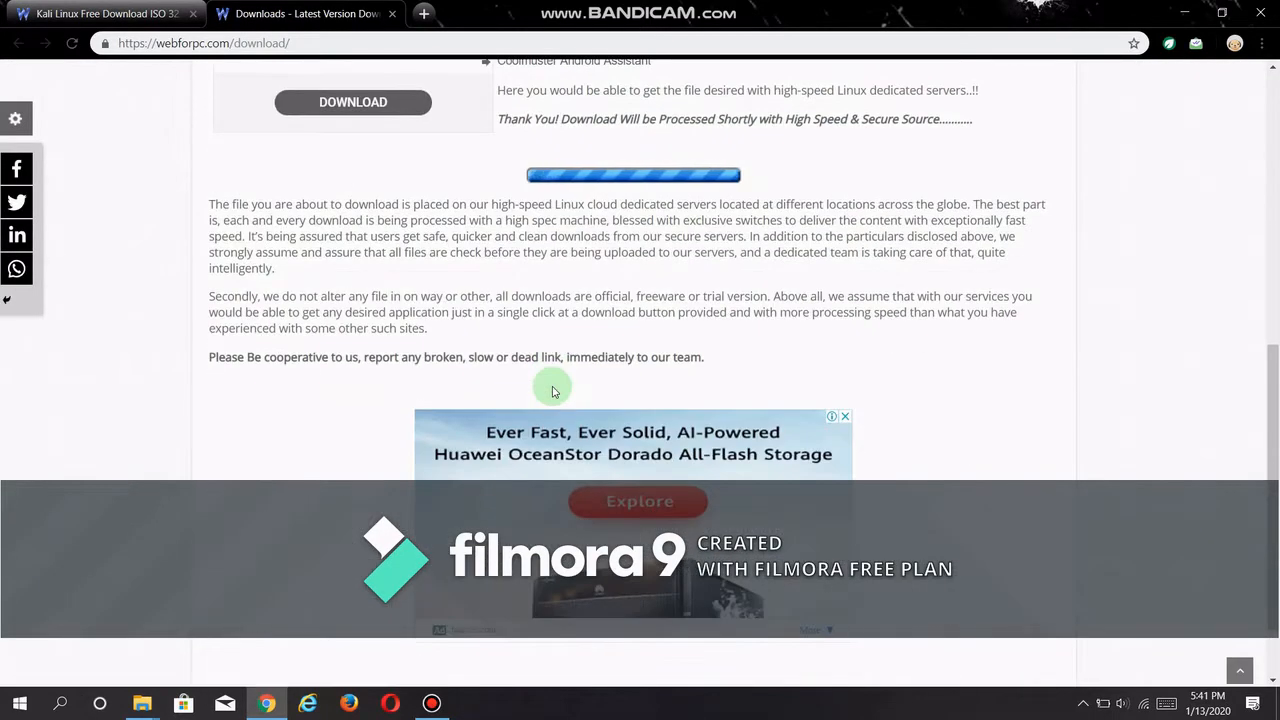
scroll(553, 391, up, 4)
scroll(553, 391, down, 5)
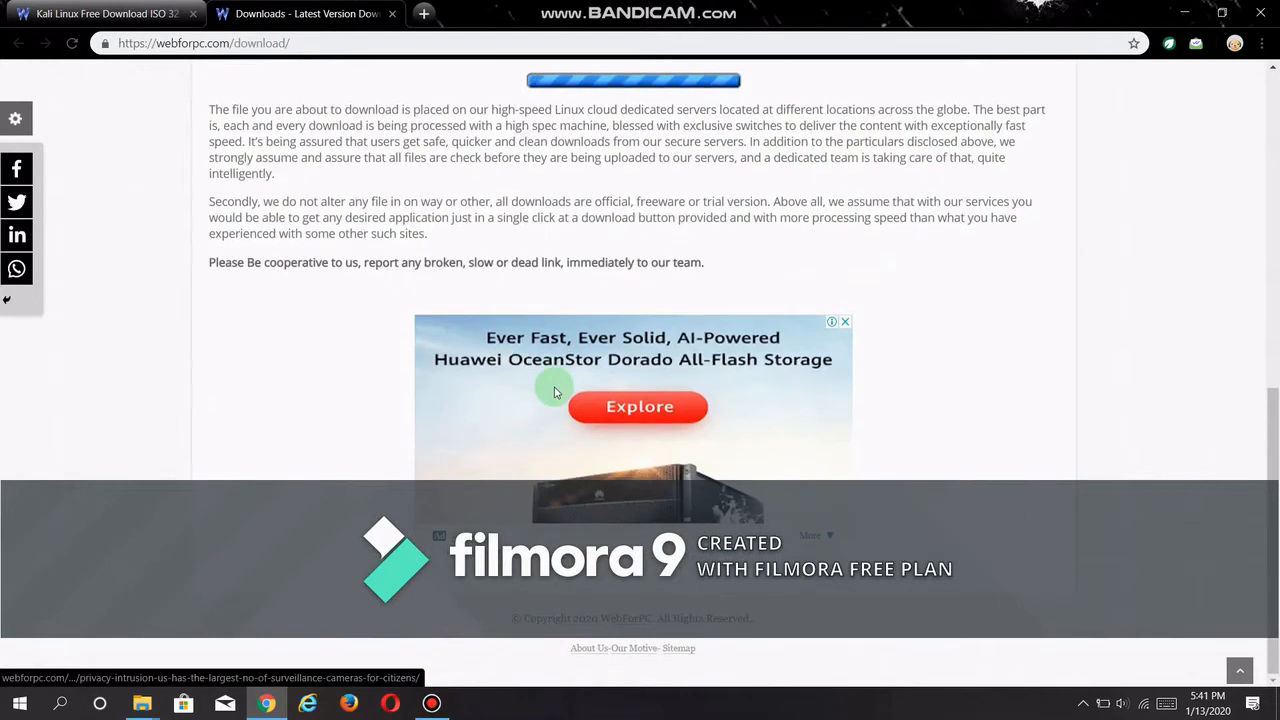
scroll(560, 400, up, 3)
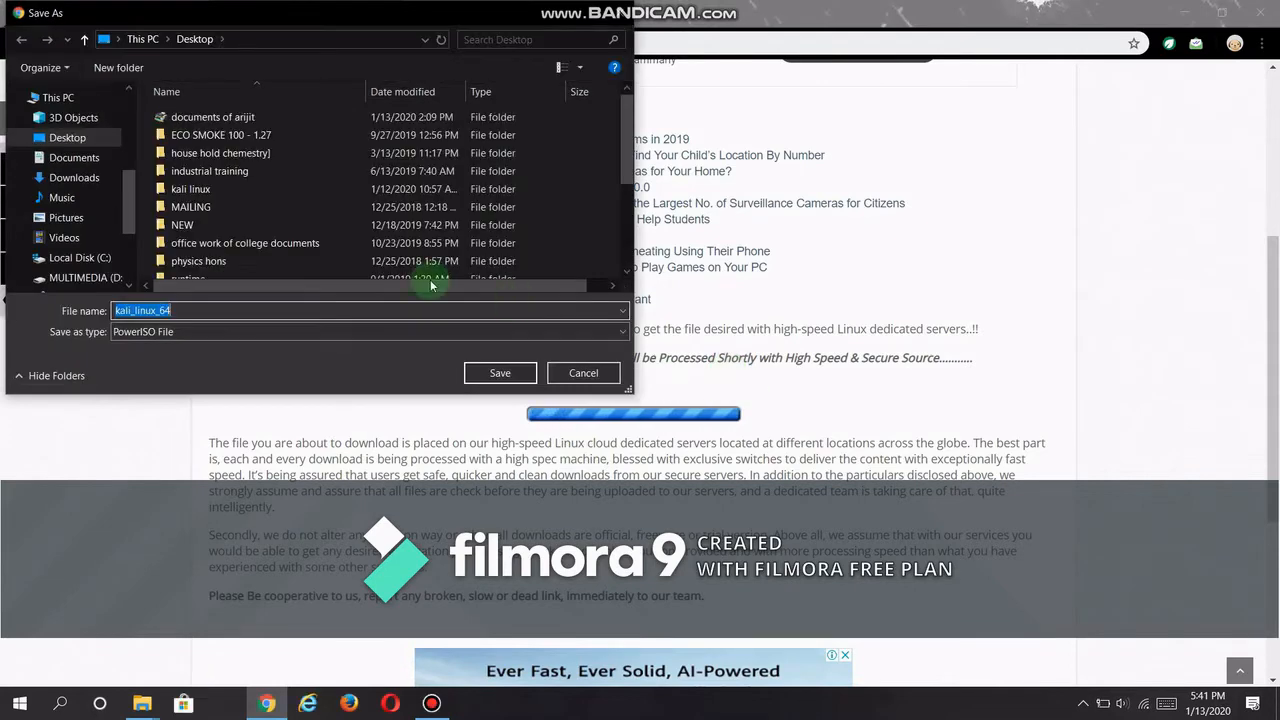
click(481, 374)
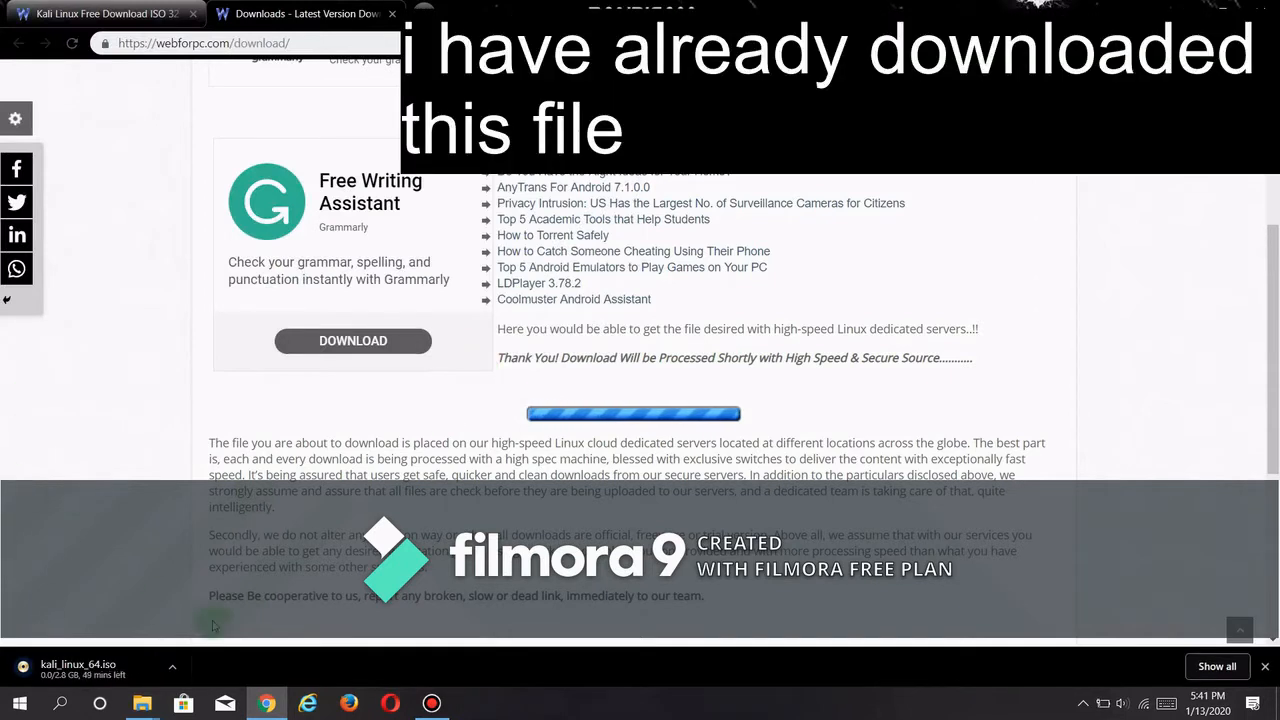
Step: Cancel the running kali_linux_64.iso download and close the browser
click(172, 667)
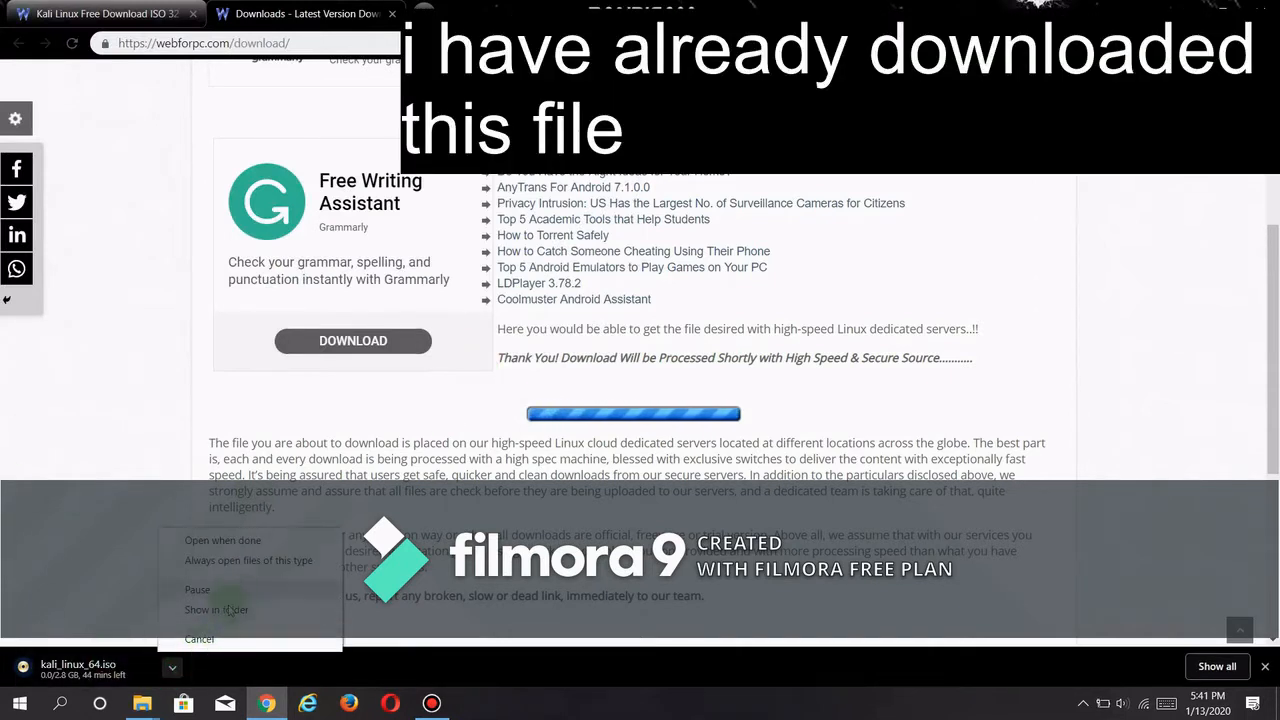
click(226, 641)
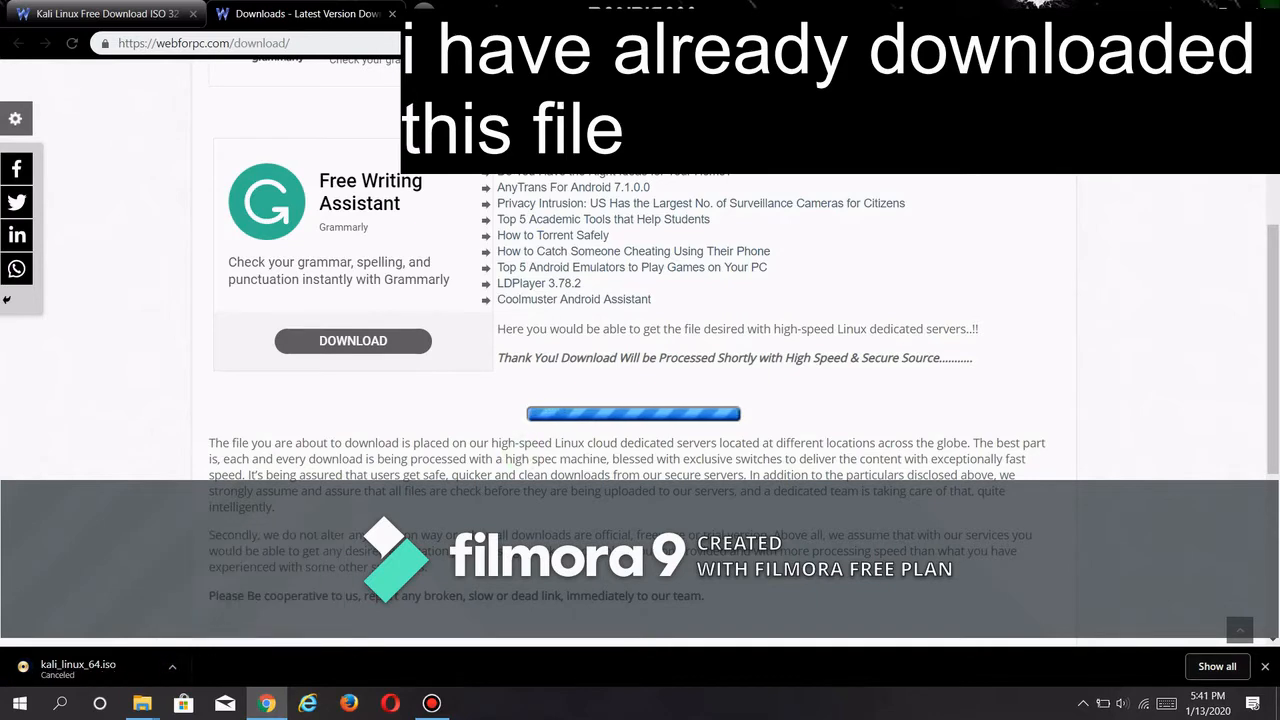
click(1200, 6)
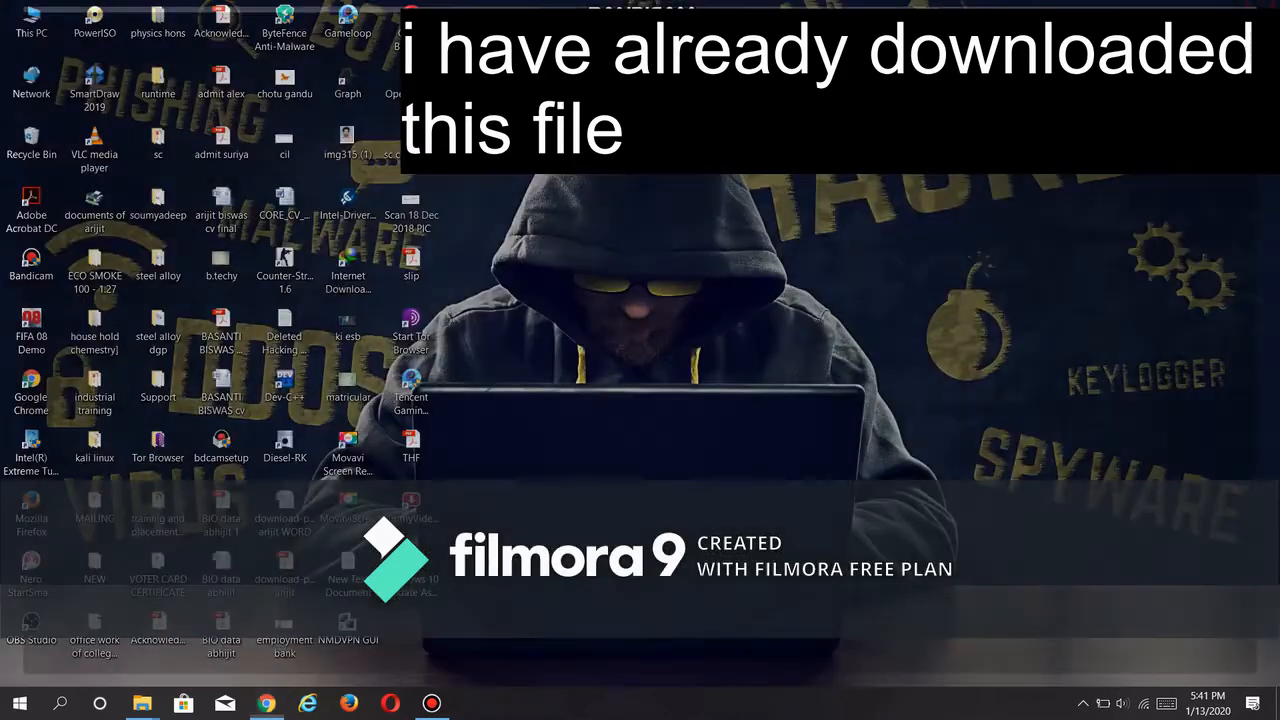
right_click(684, 202)
click(774, 272)
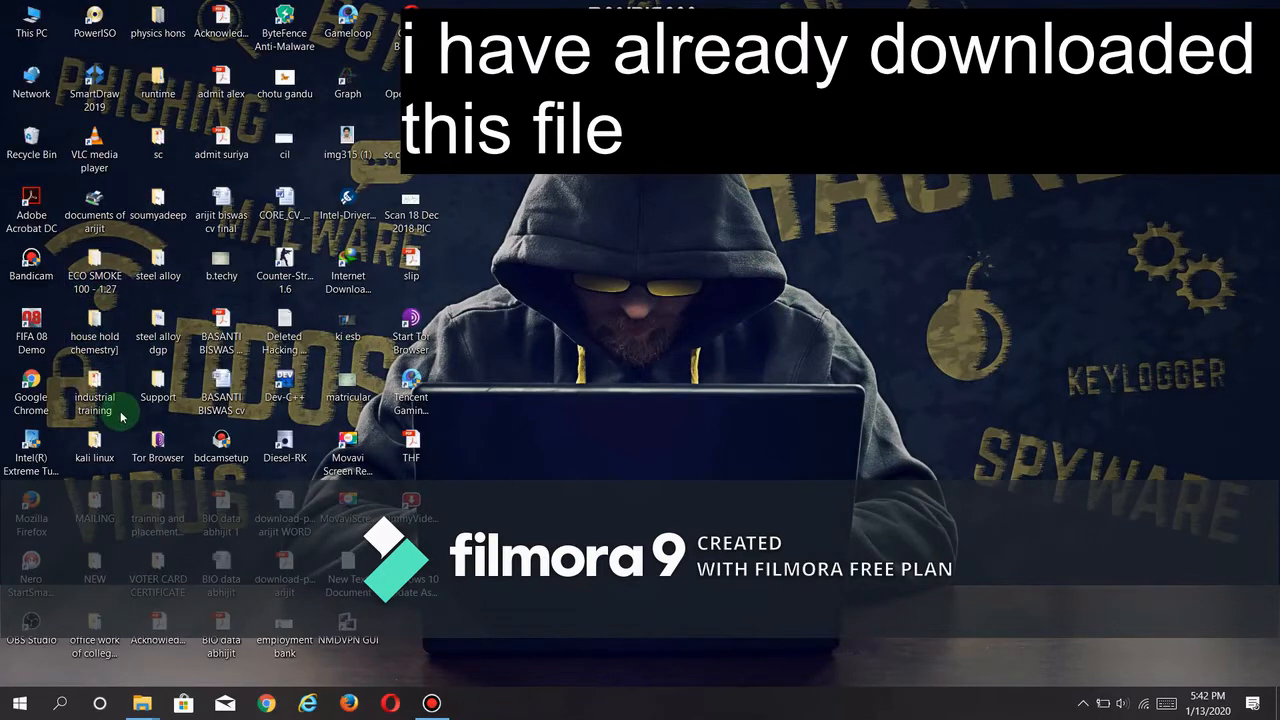
Step: Check the properties of the kali-linux-2019.3-amd64 (1) image in the desktop's kali linux folder, and close the folder
double_click(95, 442)
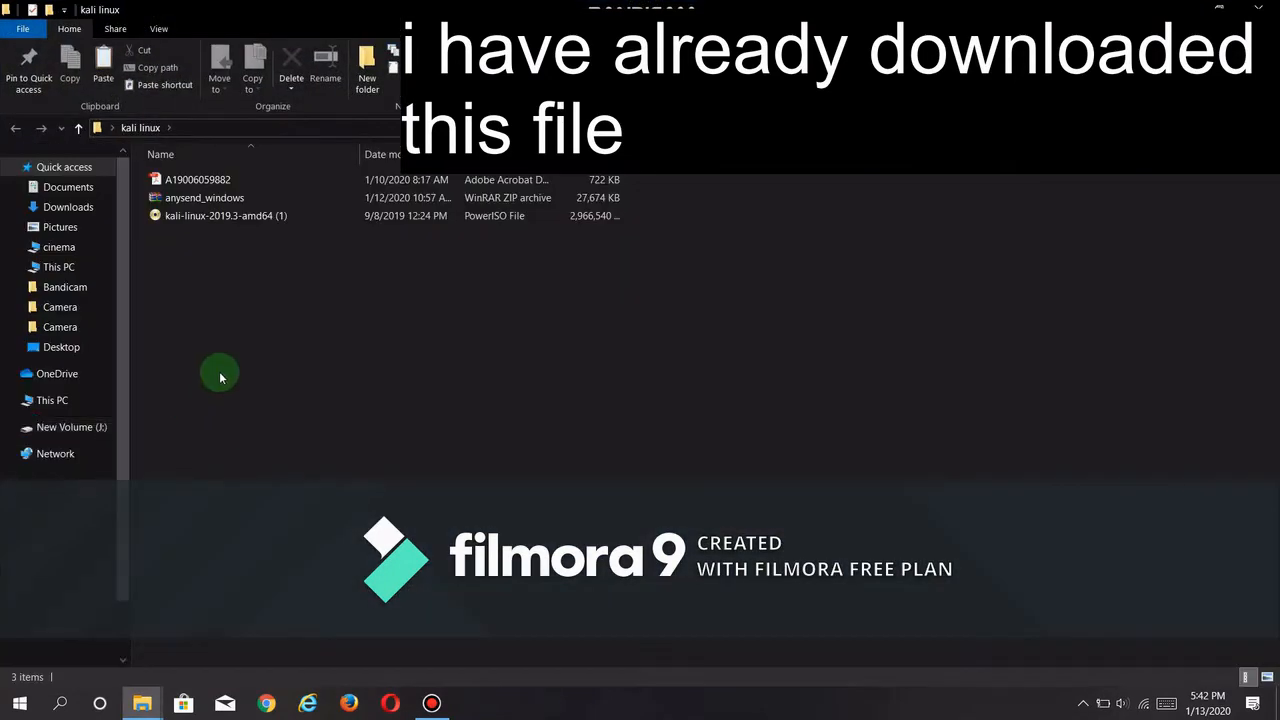
click(198, 222)
right_click(205, 216)
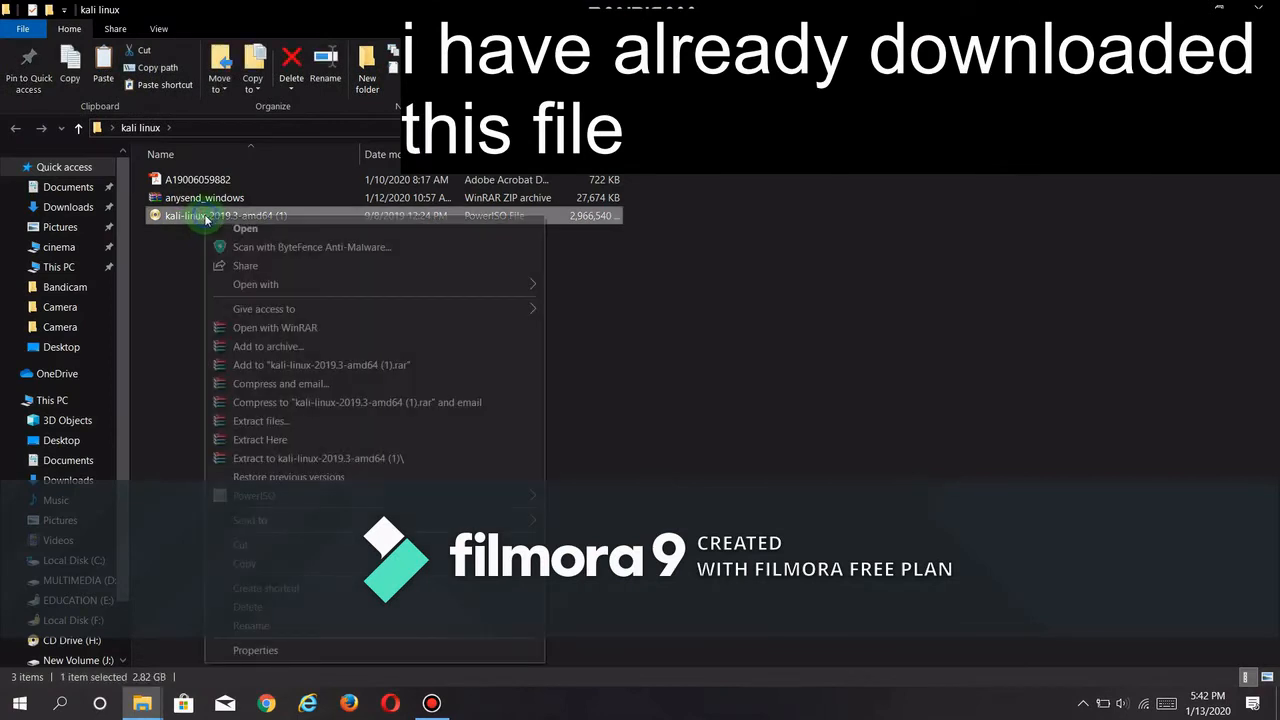
click(250, 652)
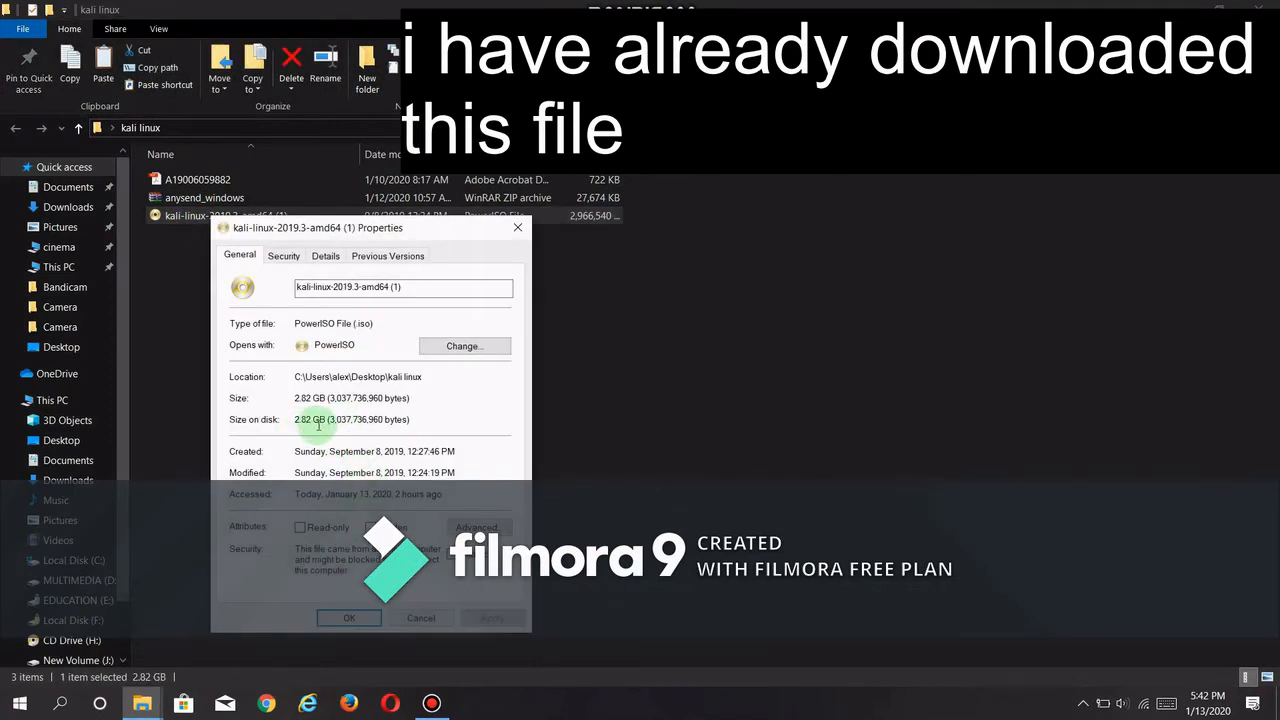
click(518, 229)
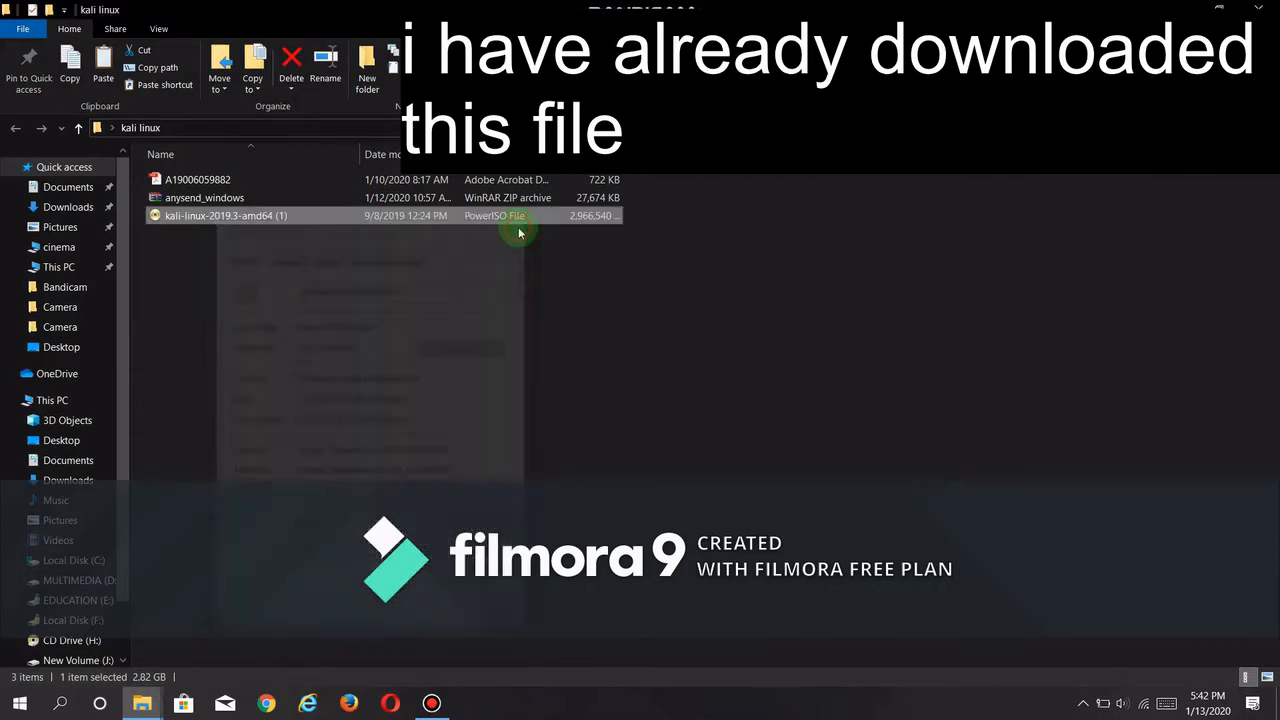
click(1219, 9)
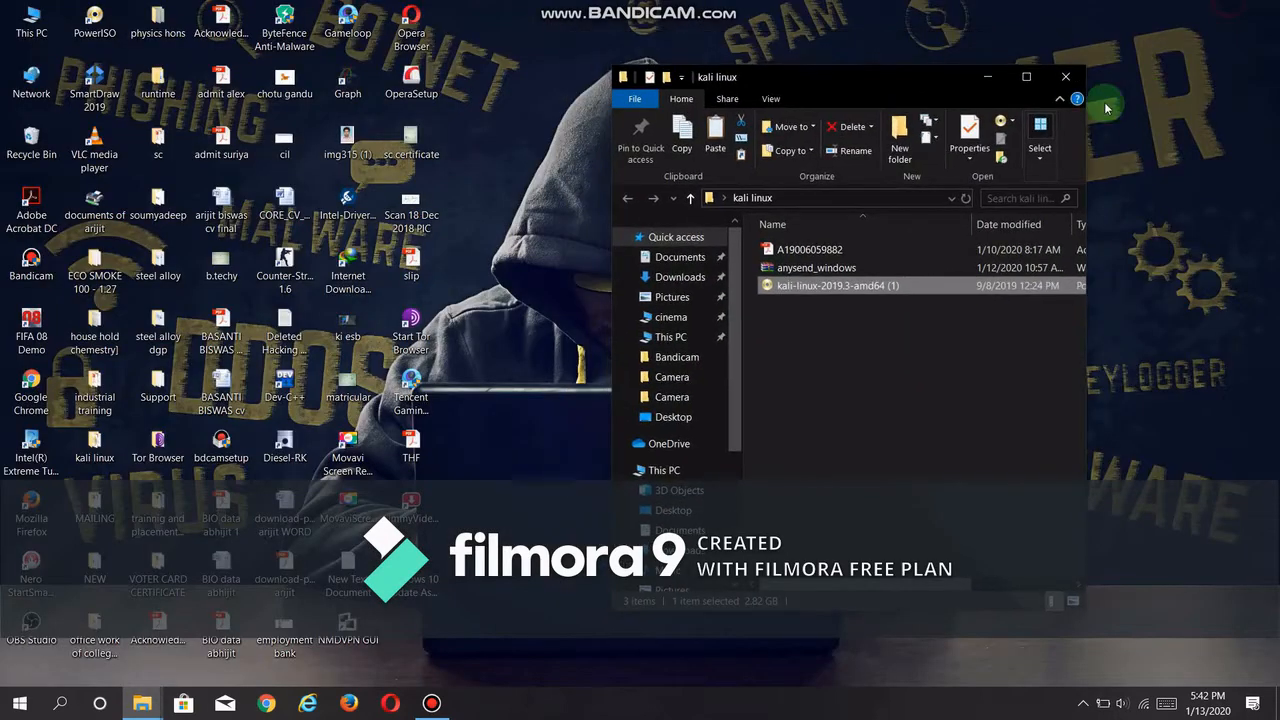
click(1064, 78)
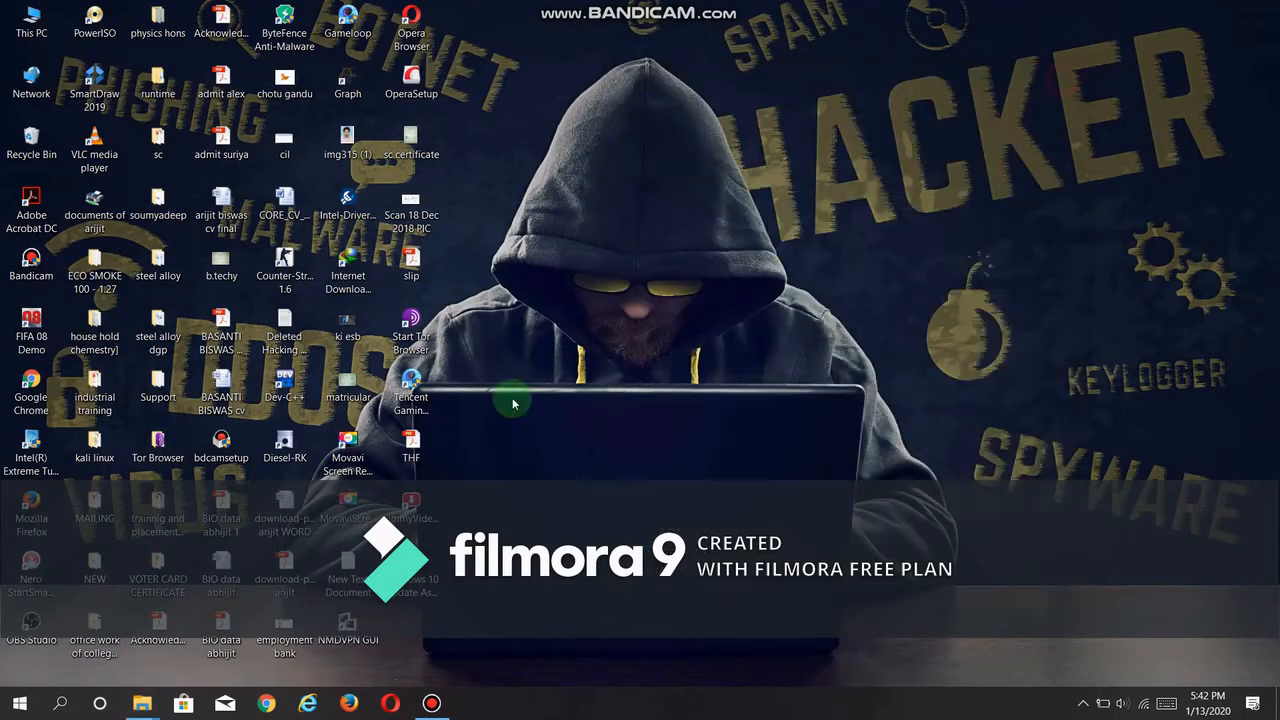
Step: Switch to Chrome, dismiss the page-restore prompt, and maximize the browser window
click(262, 705)
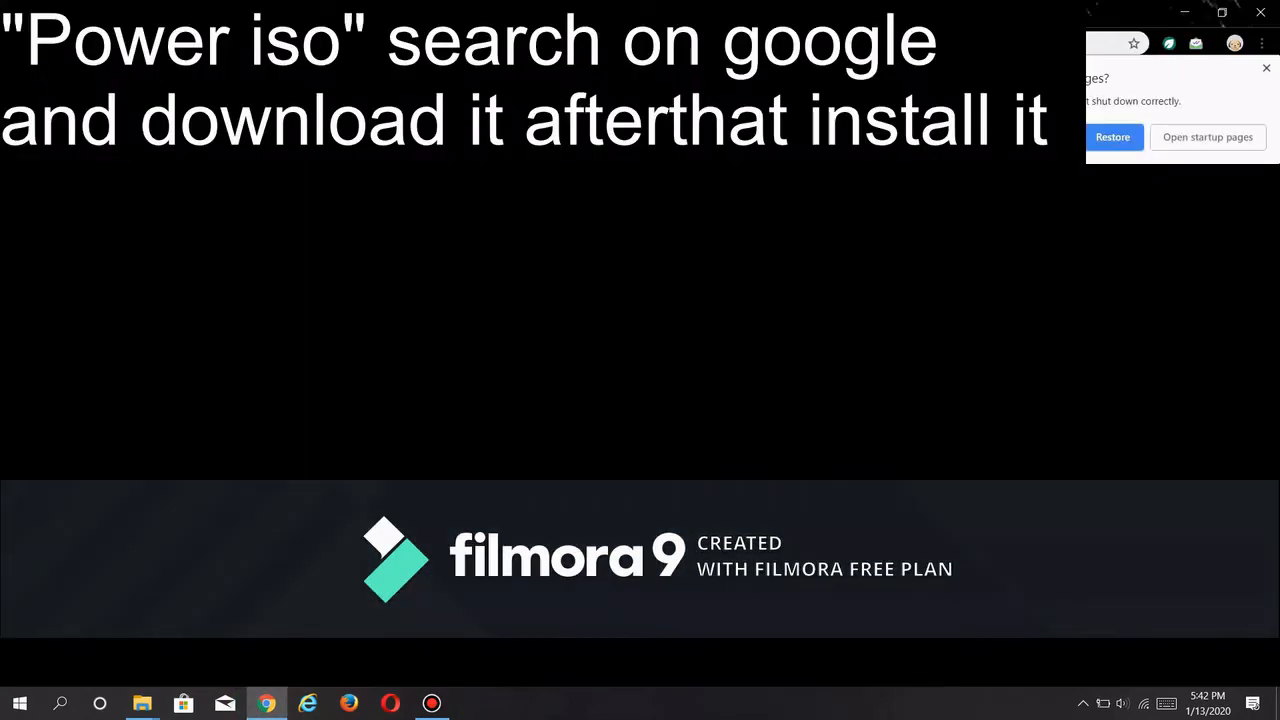
click(1221, 12)
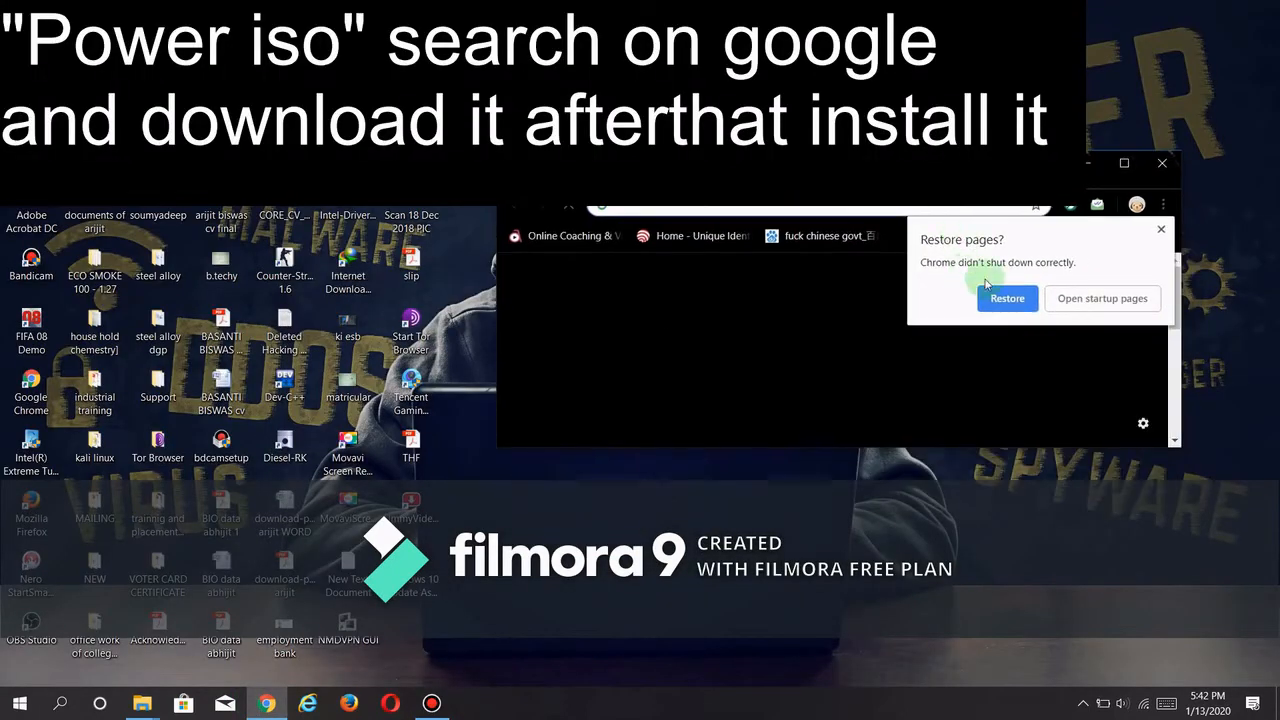
click(1161, 229)
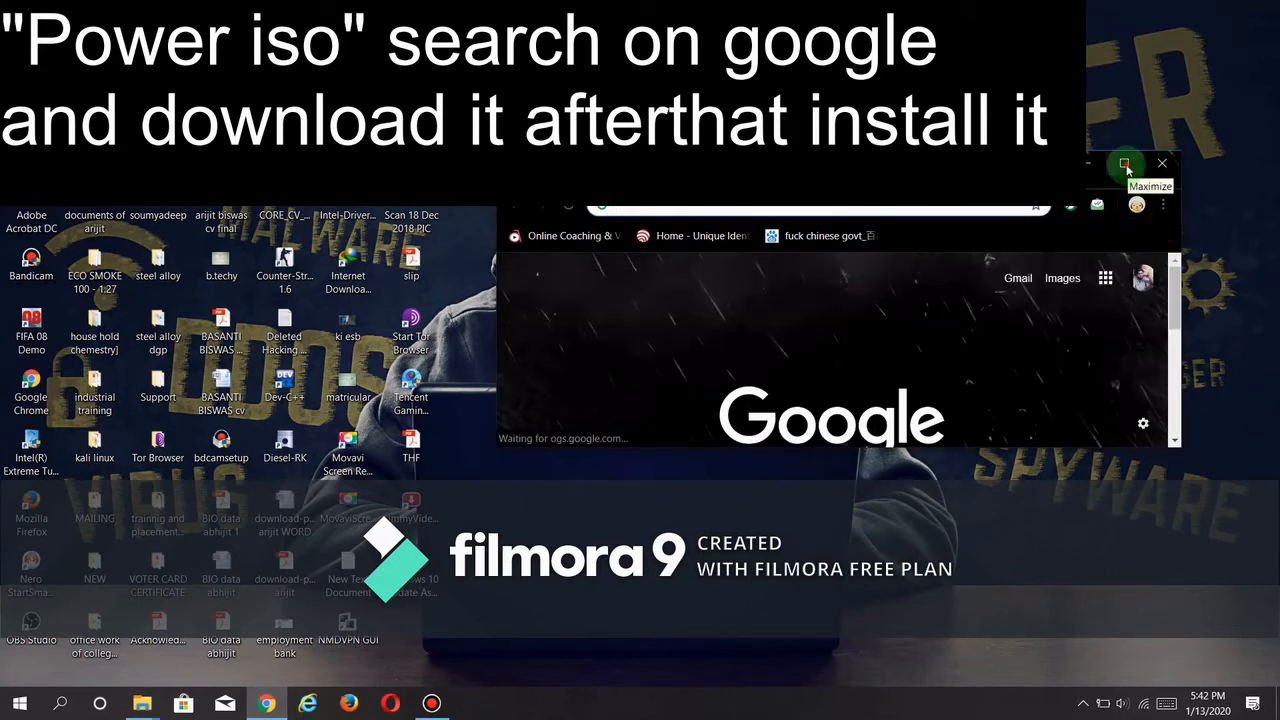
click(1124, 165)
Step: Search Google for "iso software" and open the PowerISO download page at its 32-bit and 64-bit download links
click(464, 341)
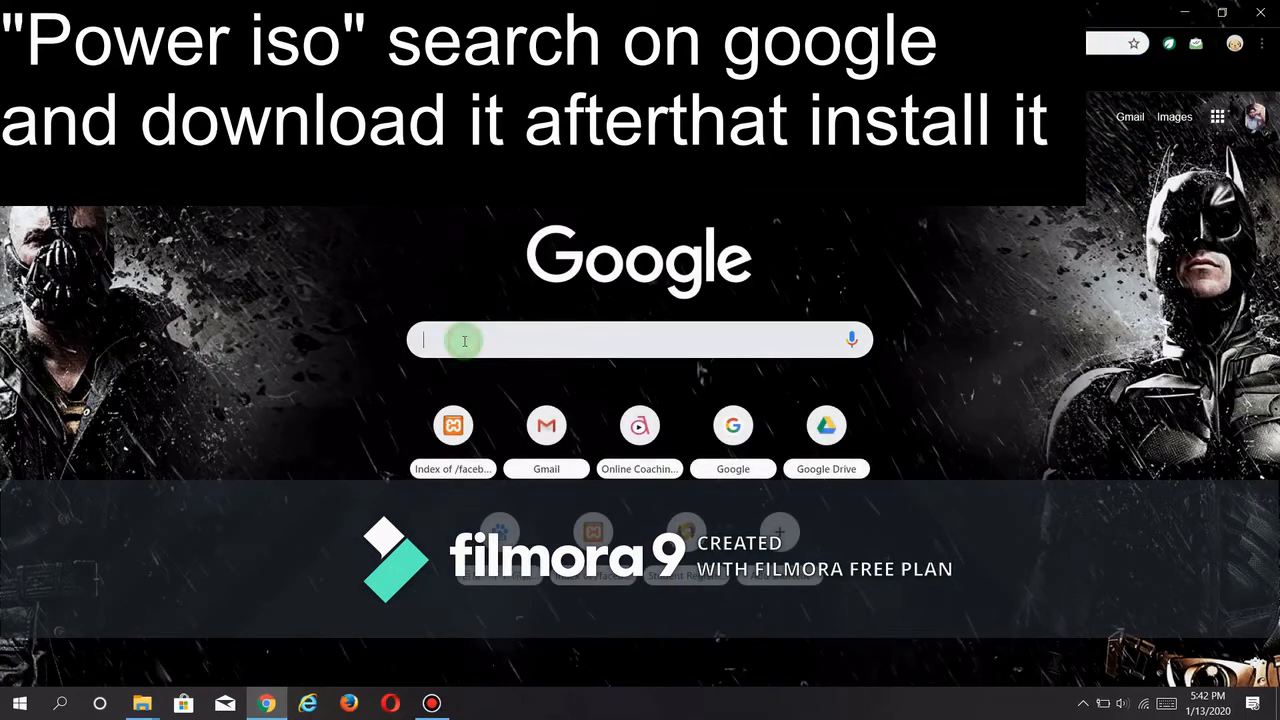
text(iso)
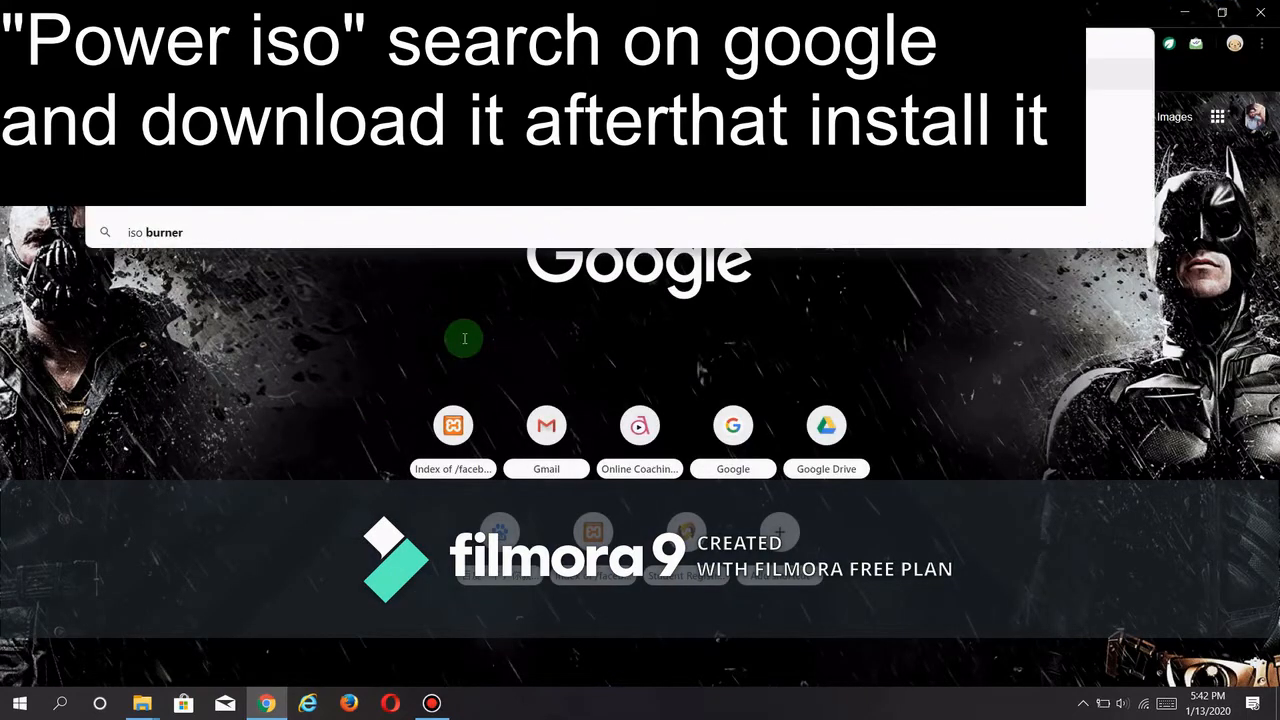
text( soft)
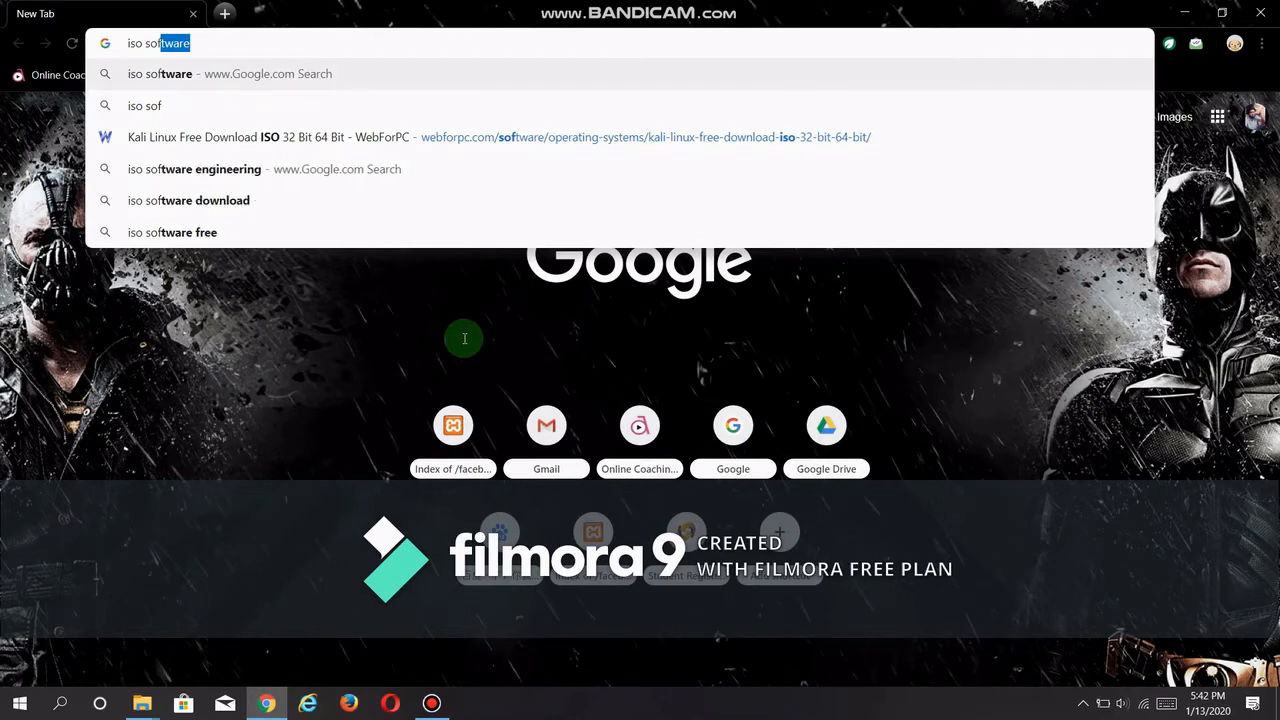
click(214, 88)
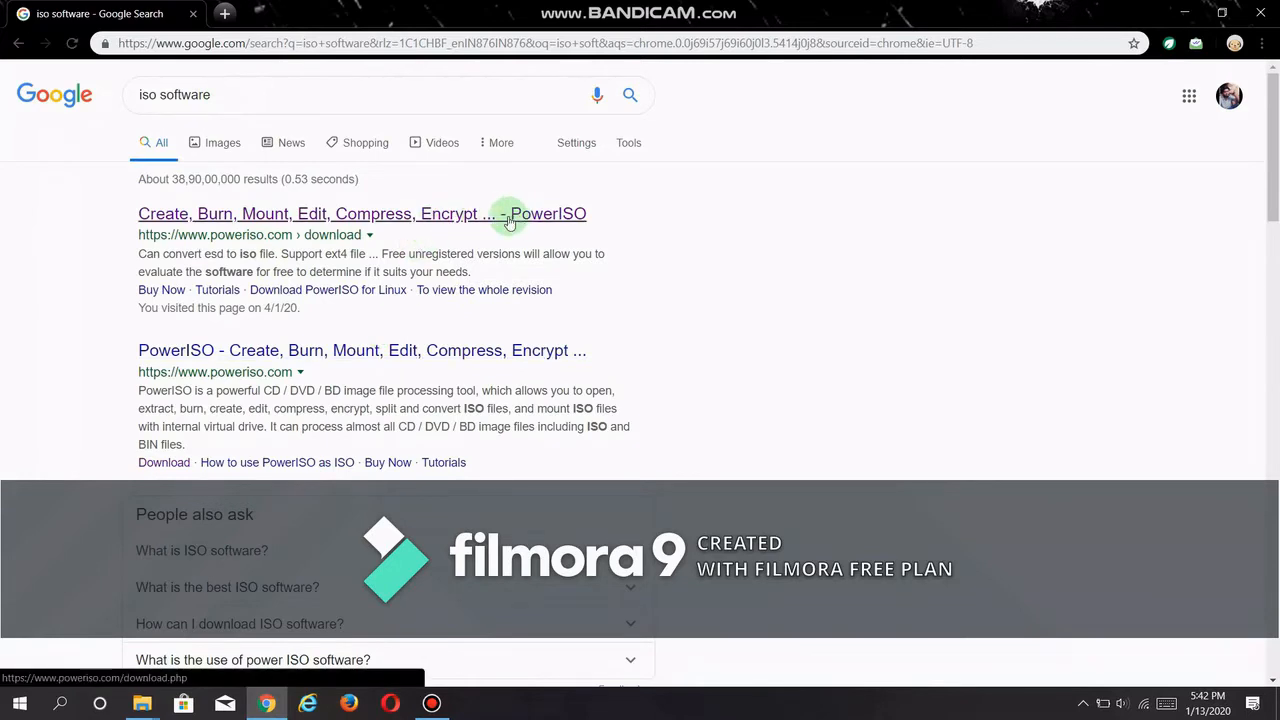
click(507, 217)
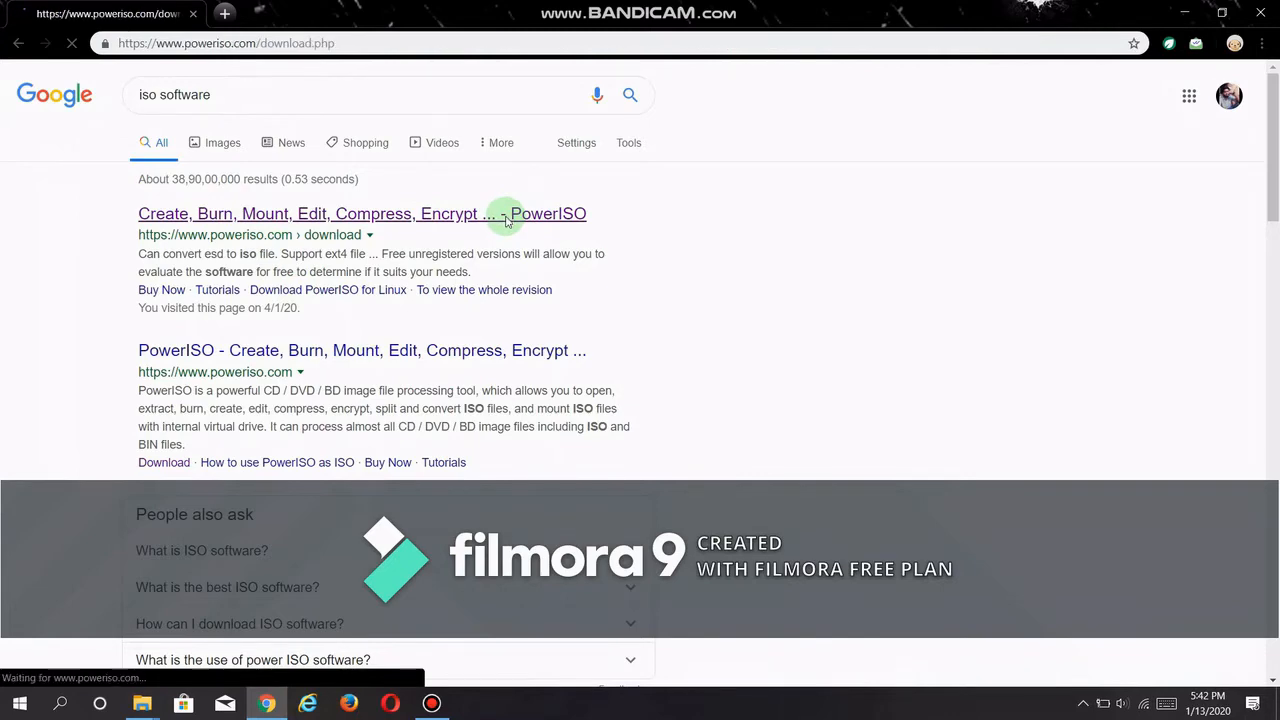
scroll(541, 333, down, 1)
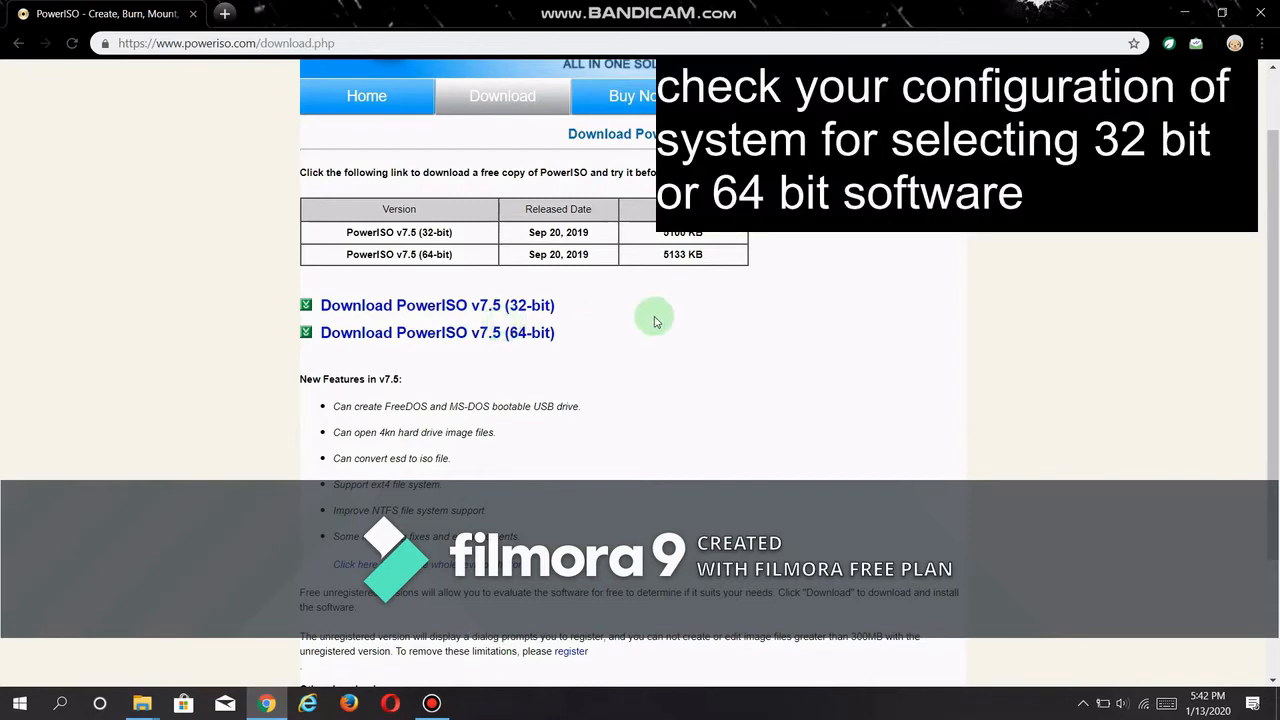
Step: Minimize the browser, check the computer's system type in This PC's properties, and return to the desktop
click(1178, 10)
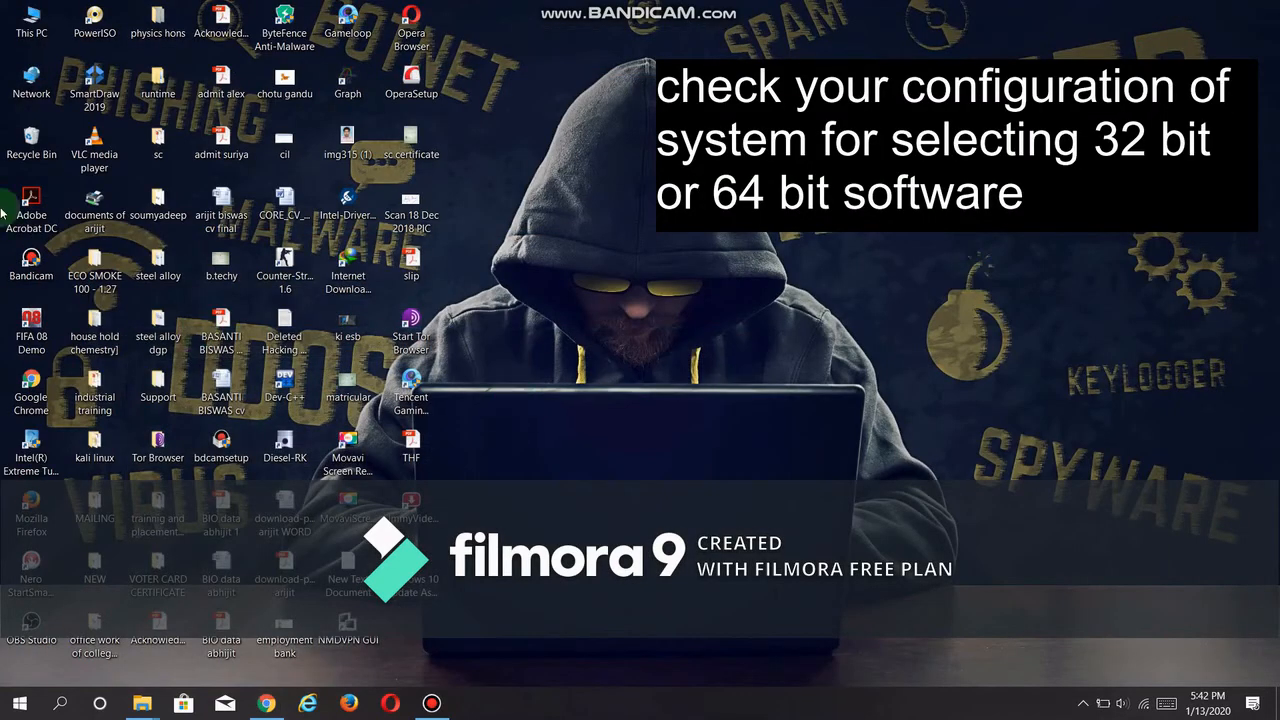
right_click(27, 32)
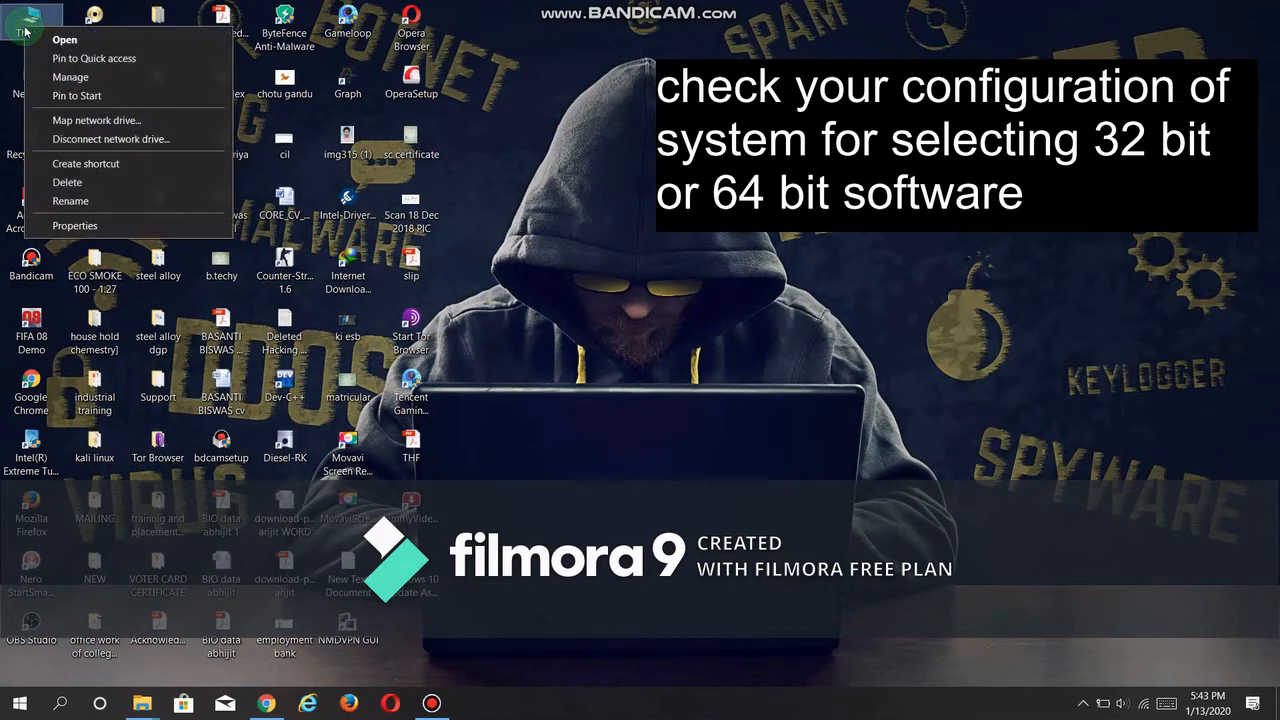
click(60, 226)
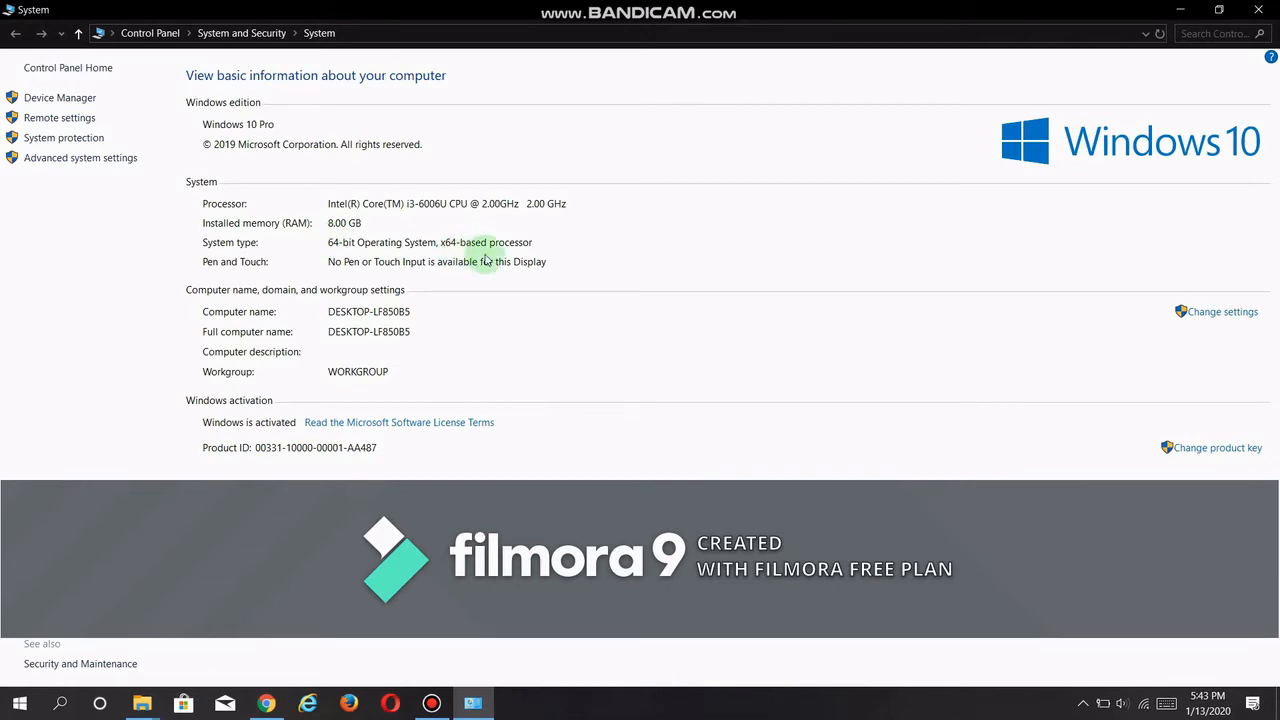
click(1258, 9)
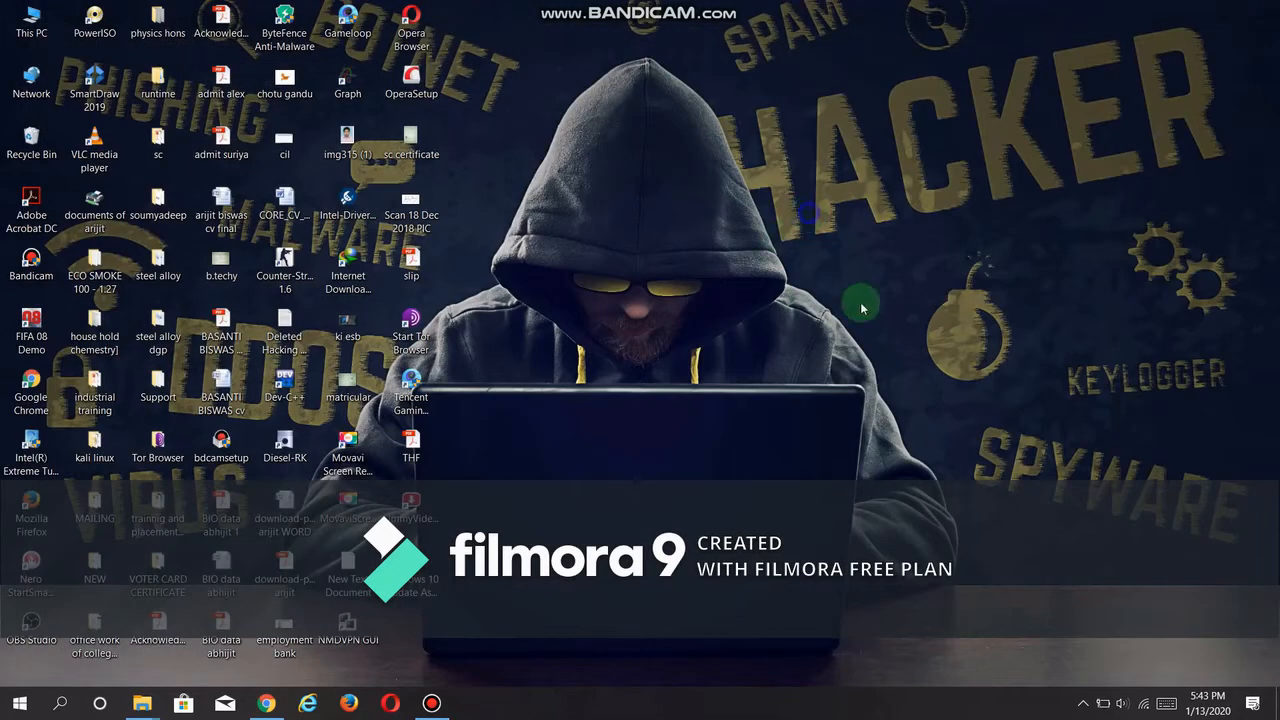
right_click(810, 208)
click(858, 290)
Step: Bring back the PowerISO download page, close the browser, and refresh the desktop
click(266, 703)
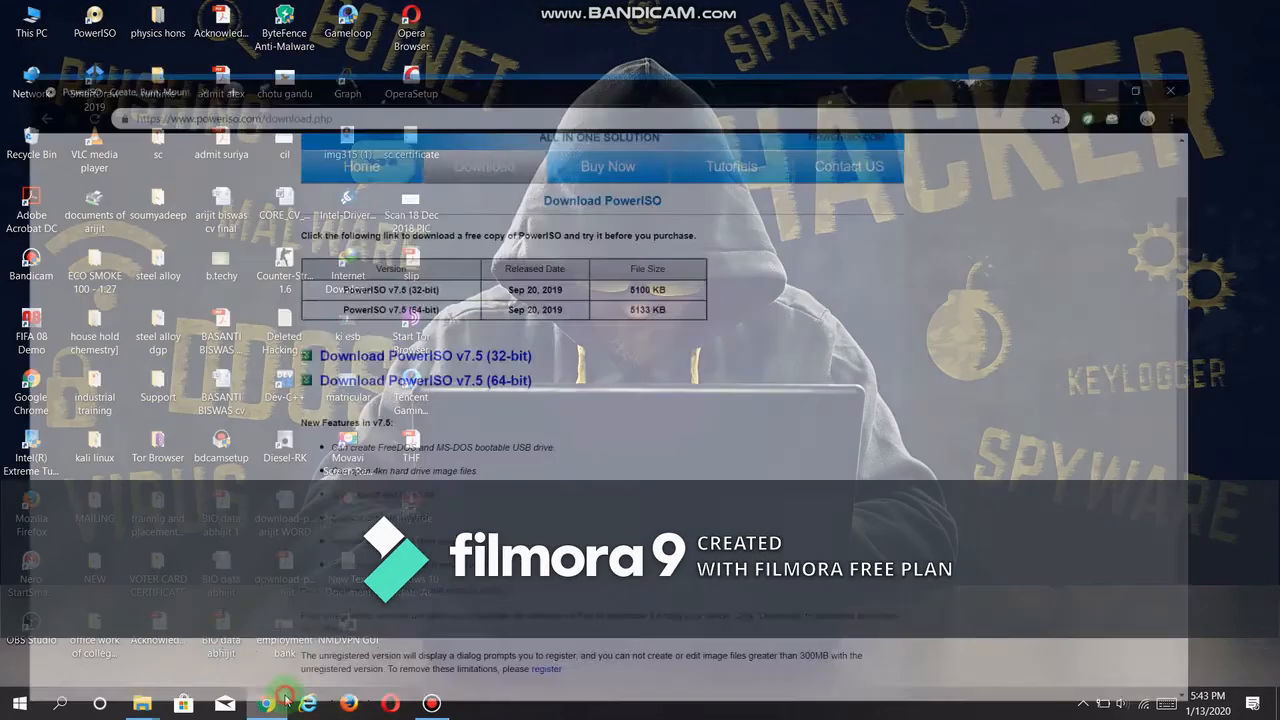
click(1261, 12)
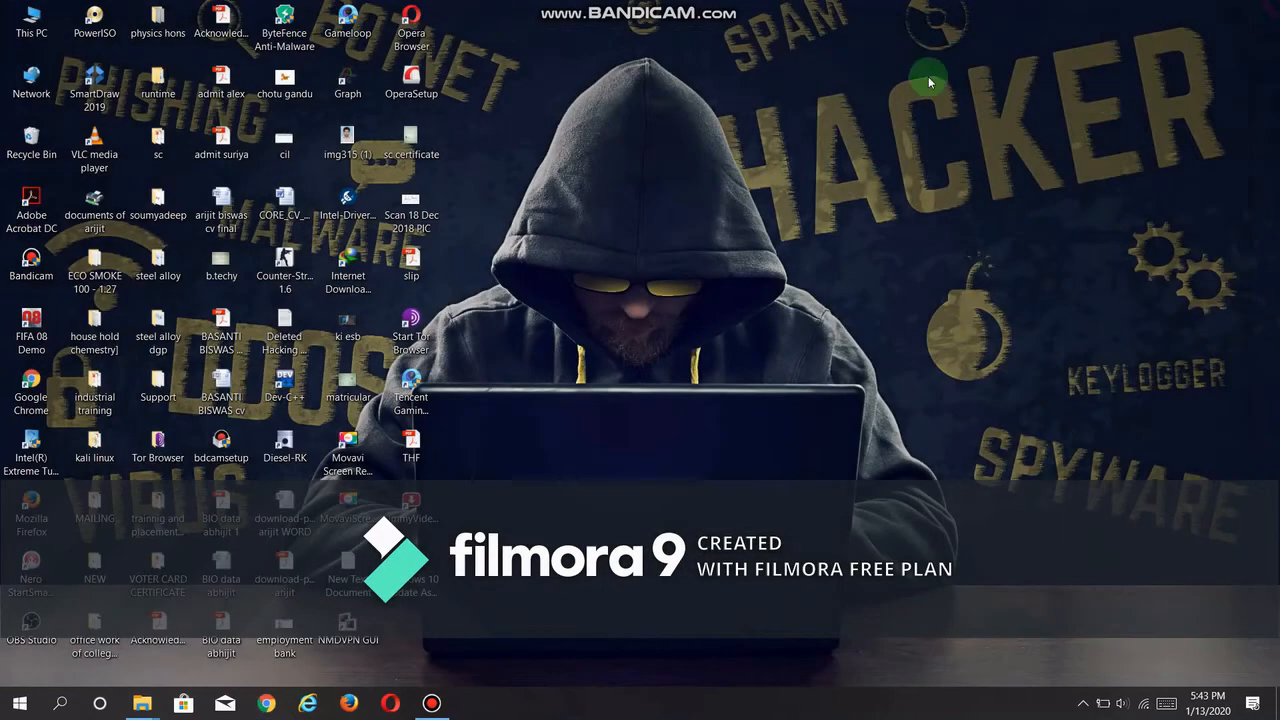
right_click(921, 35)
click(993, 108)
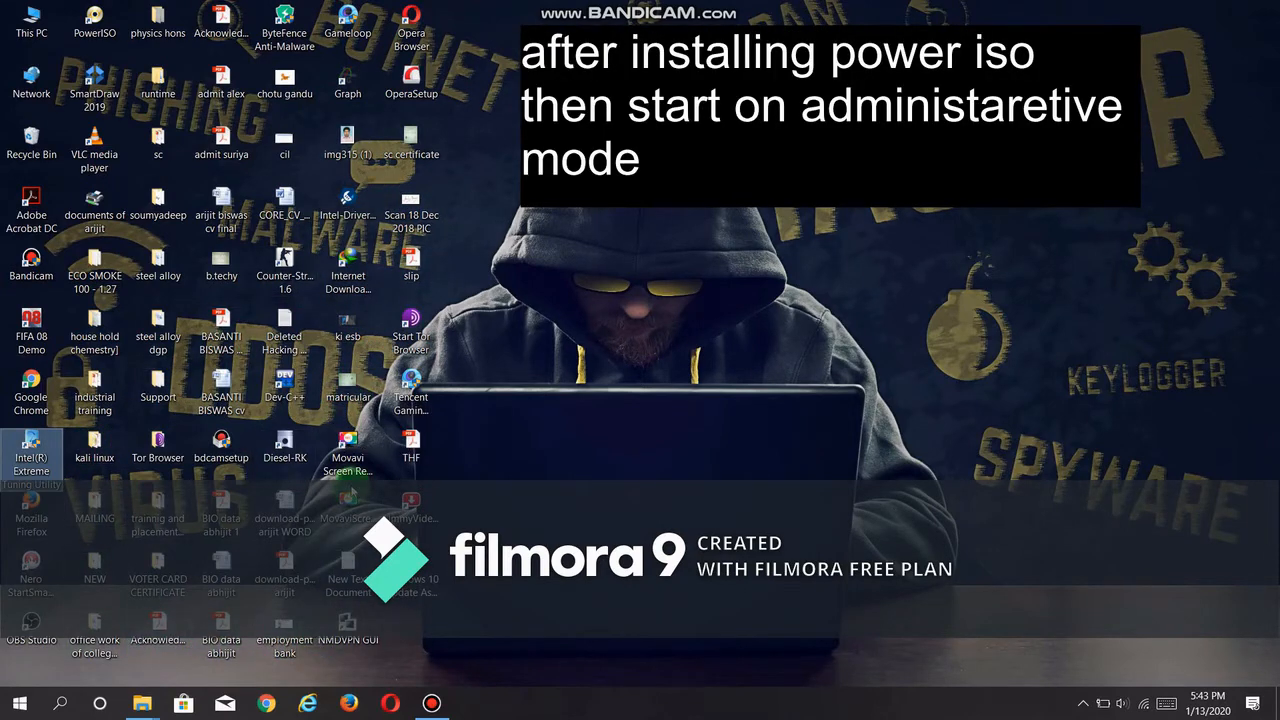
Step: Launch PowerISO from the desktop and continue with the unregistered version
click(94, 22)
double_click(90, 18)
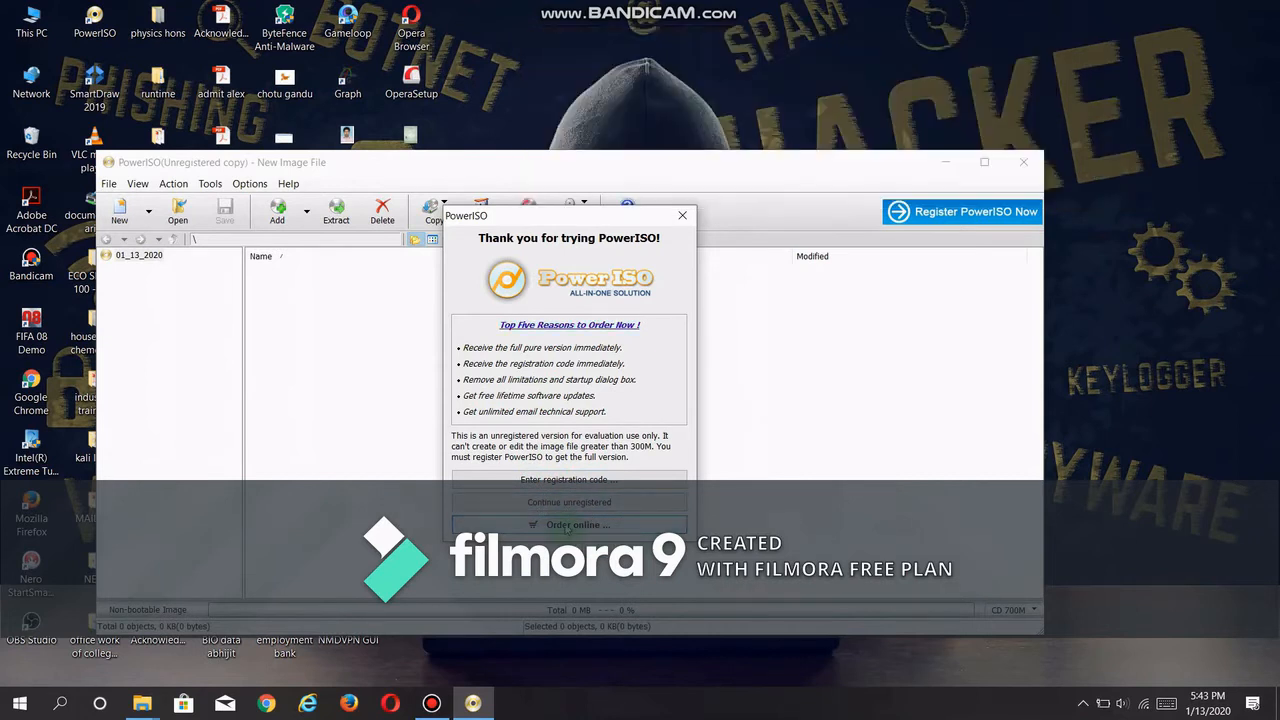
click(583, 503)
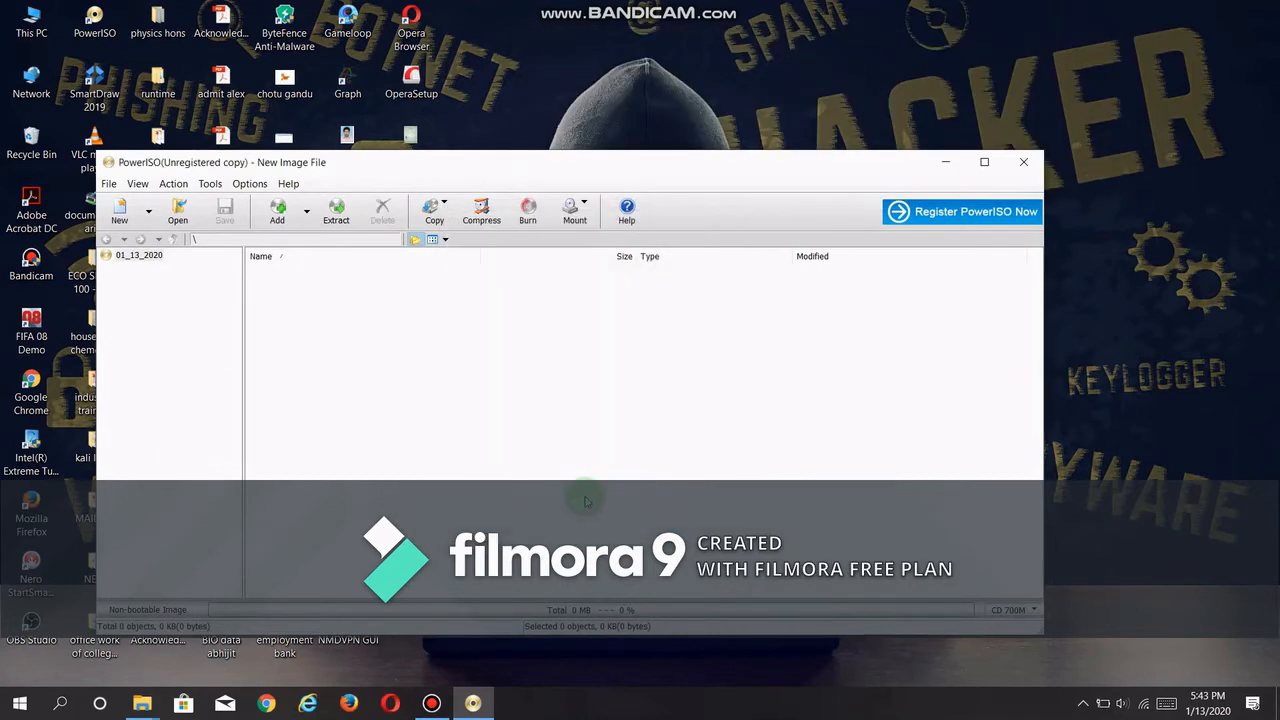
Step: Start creating a bootable USB drive, allow PowerISO to run as administrator, and continue unregistered
click(173, 184)
click(175, 184)
click(210, 184)
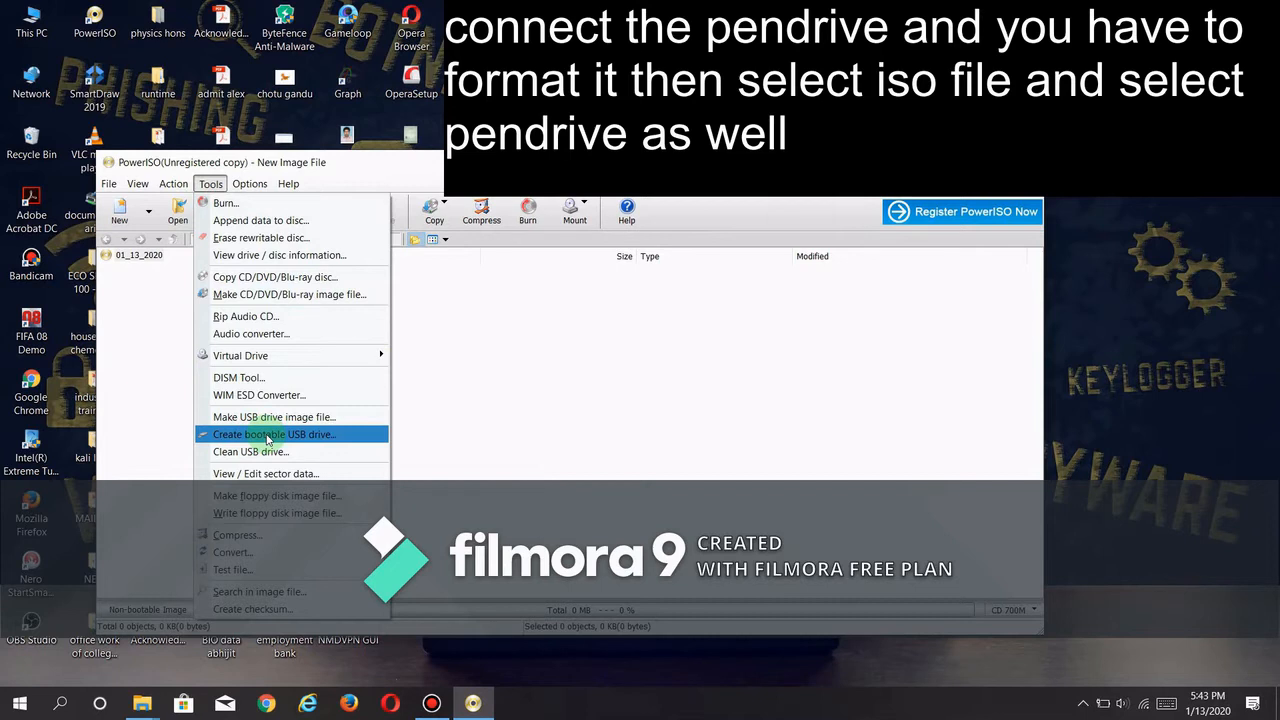
click(268, 437)
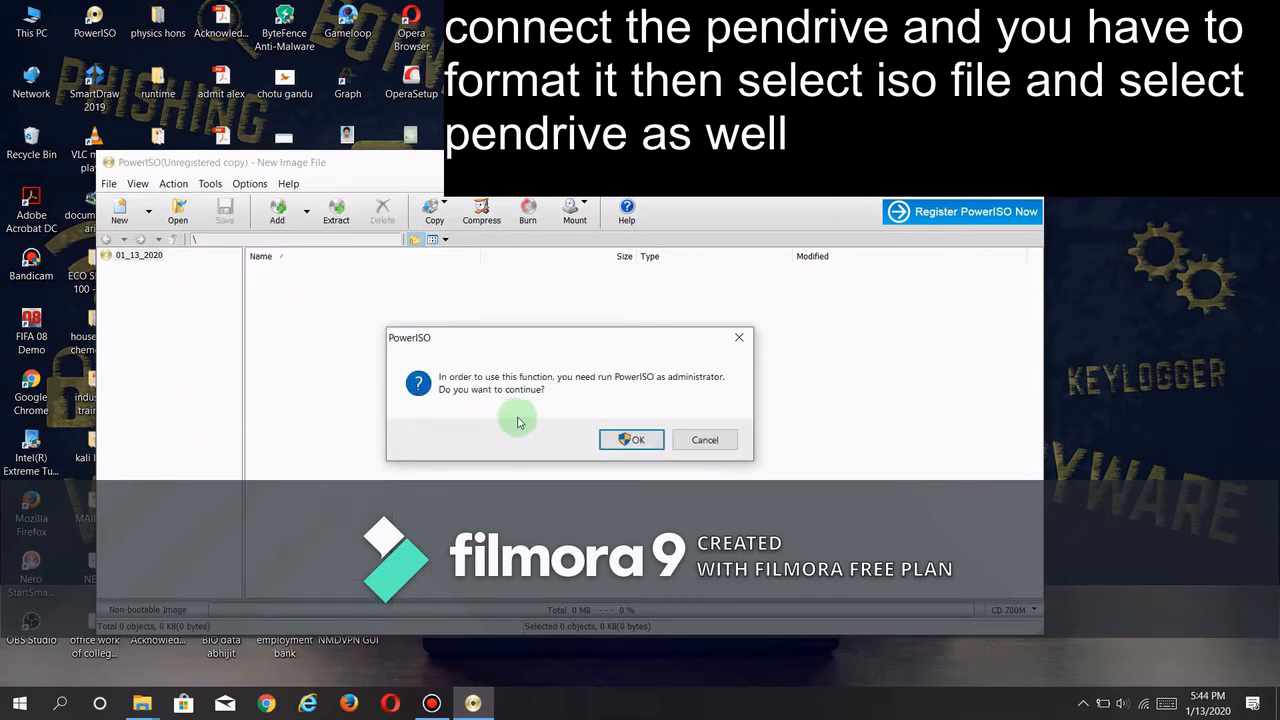
click(628, 439)
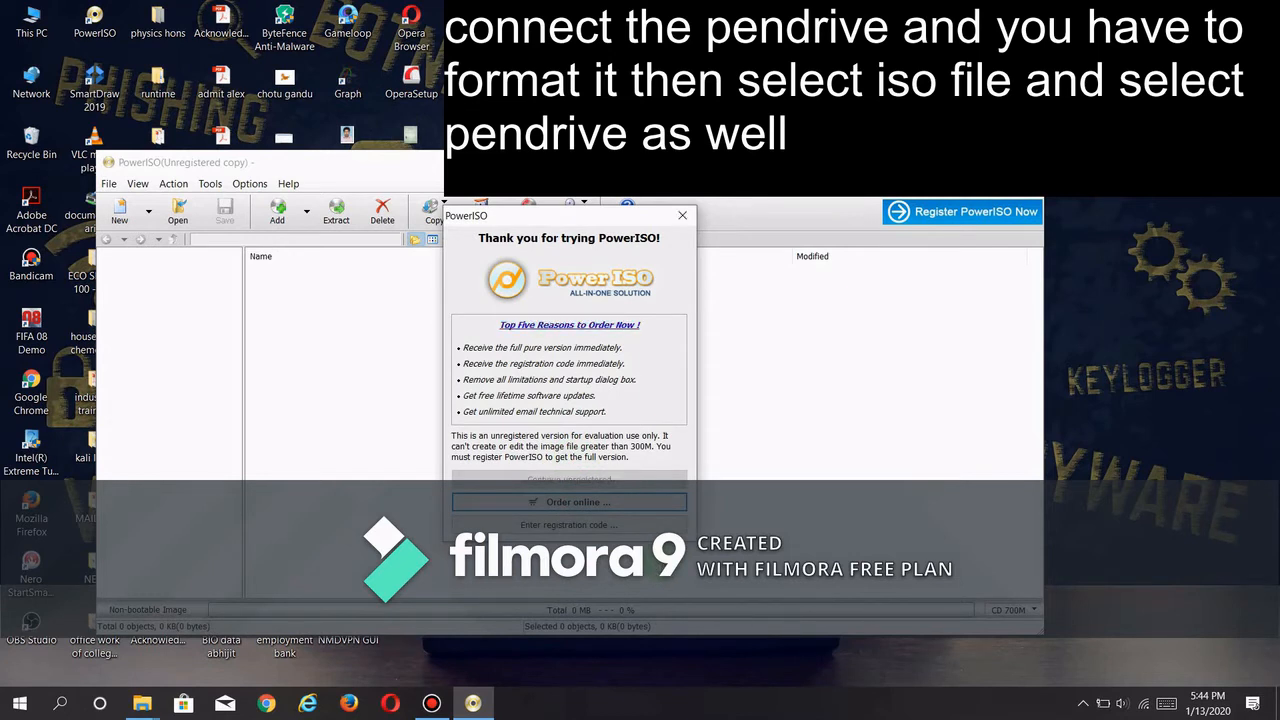
click(597, 481)
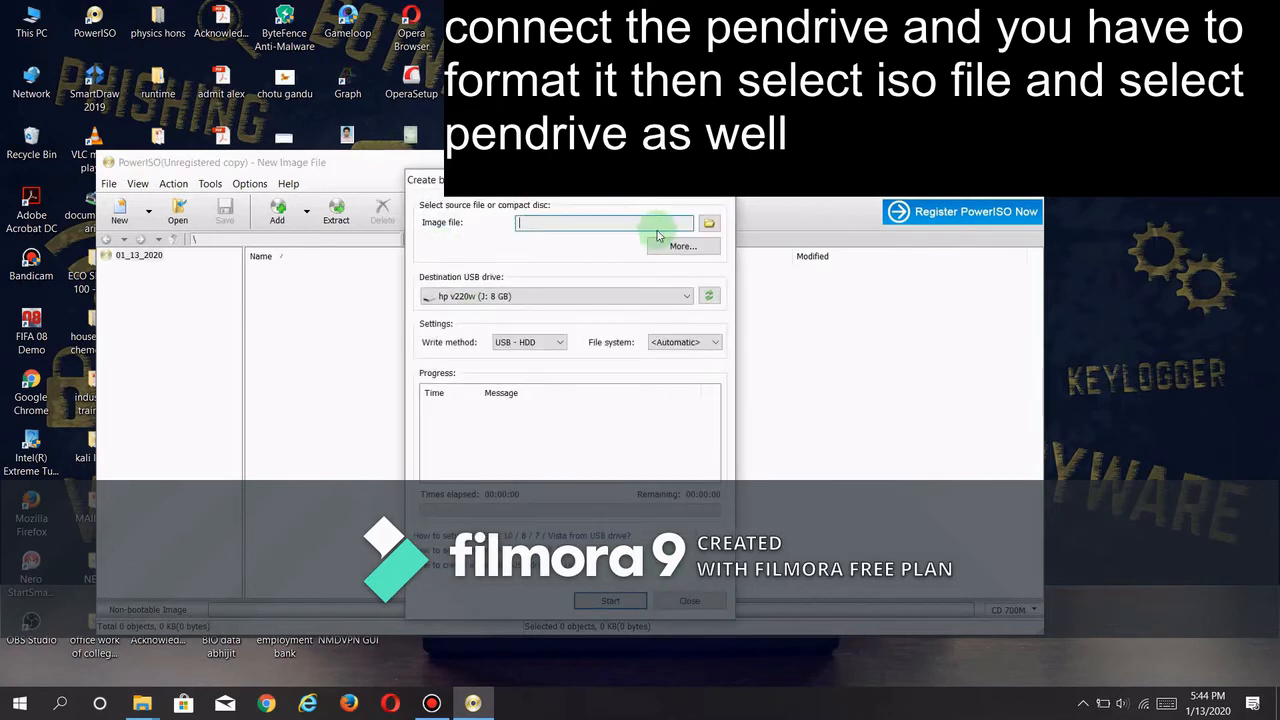
Step: Set kali-linux-2019.3-amd64 (1) as the image file and start writing it to the hp v220w (J: 8 GB) drive, accepting the data overwrite
click(707, 224)
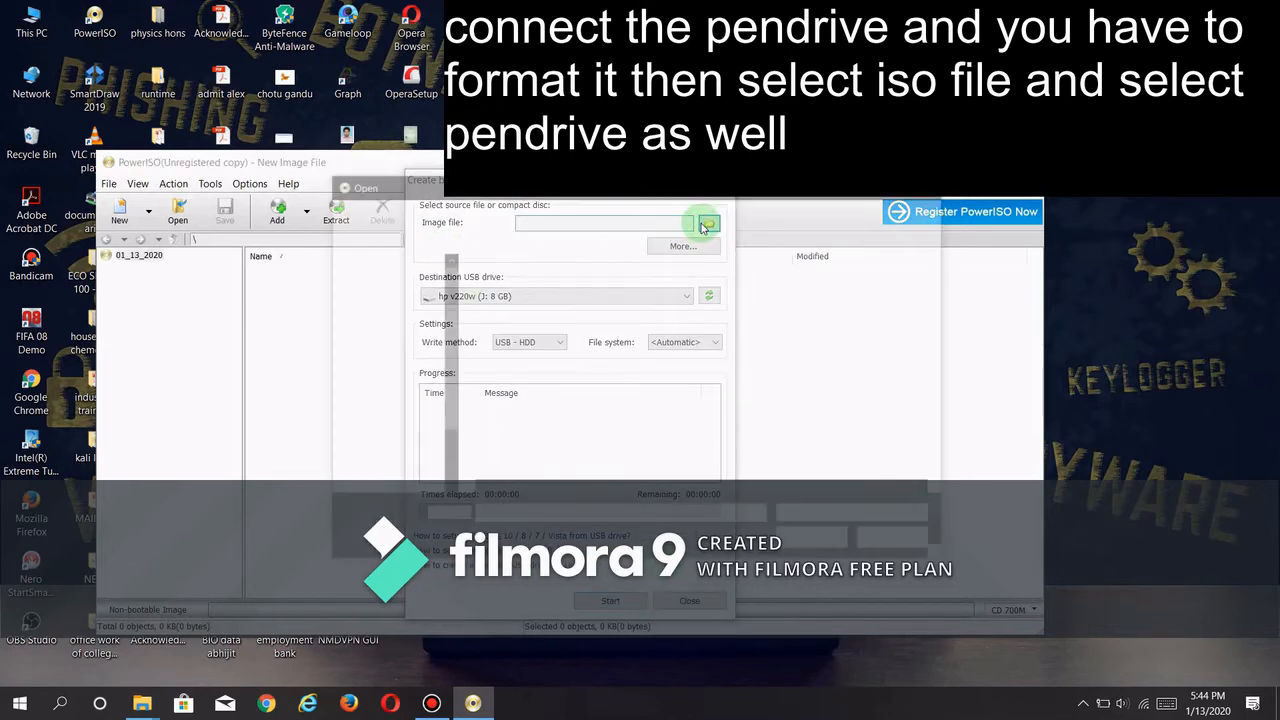
click(520, 305)
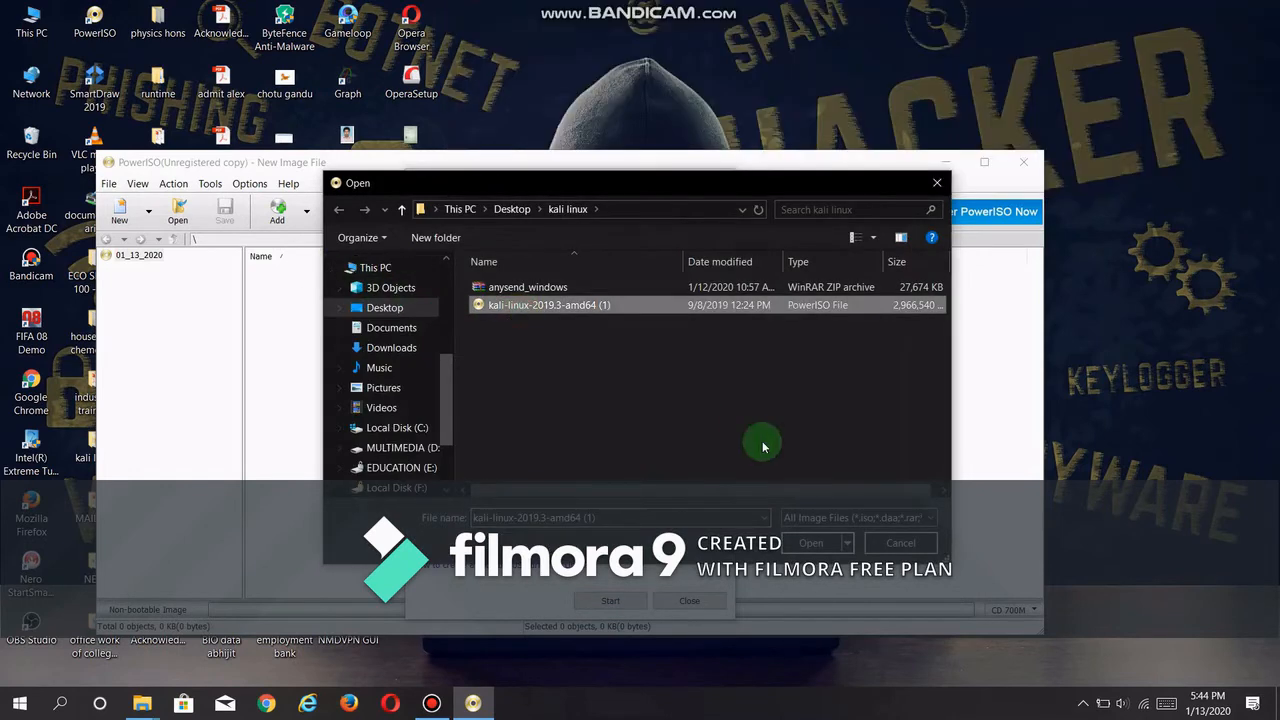
click(810, 541)
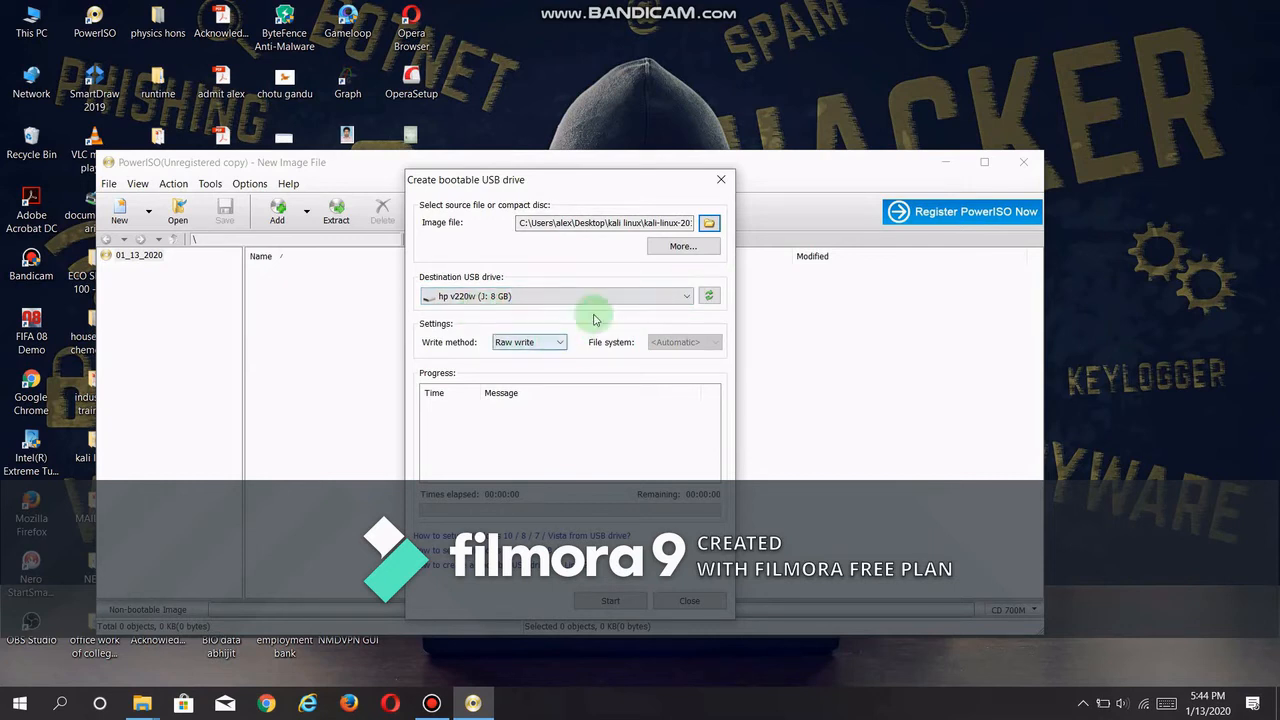
click(612, 598)
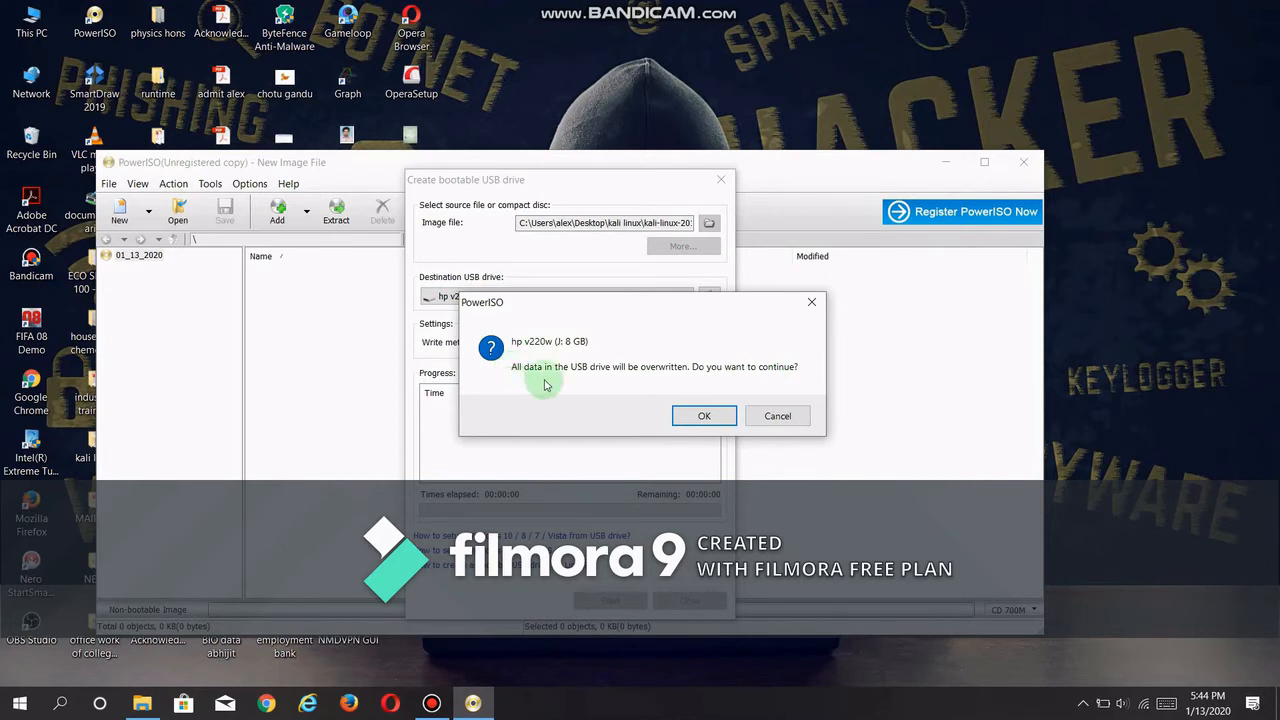
click(703, 416)
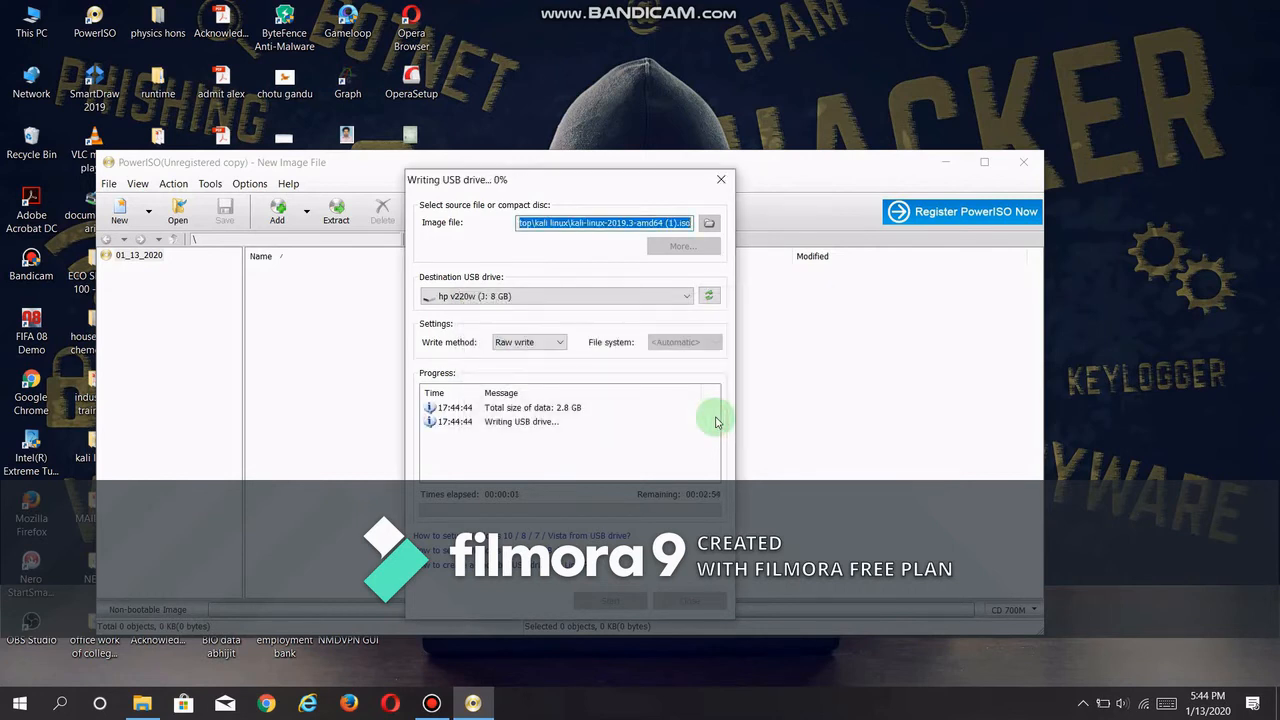